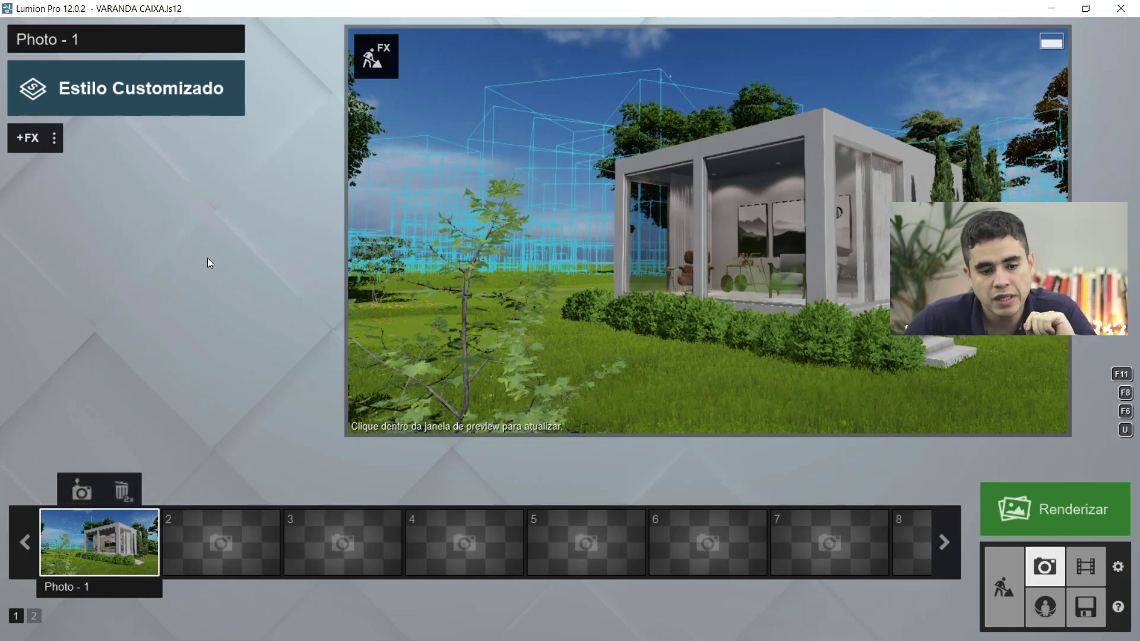
Apply the "Durante o dia" style to Photo 1, check both pages of its effects and refresh the preview.
{"action": "mouse_move", "coordinate": [502, 249]}
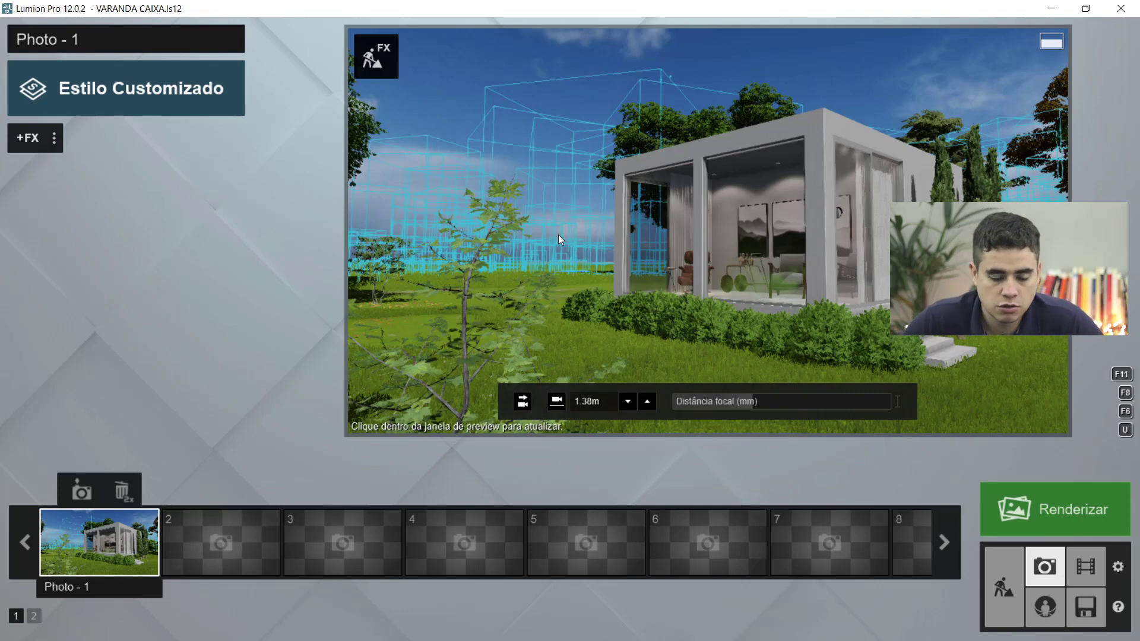
{"action": "left_click", "coordinate": [108, 97]}
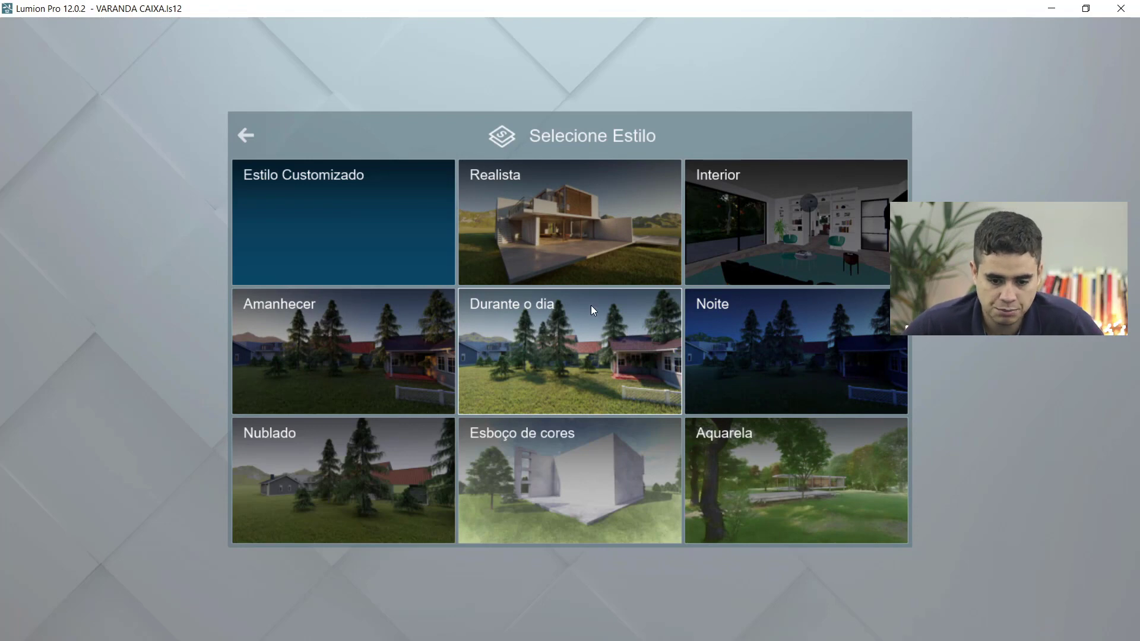
{"action": "left_click", "coordinate": [587, 325]}
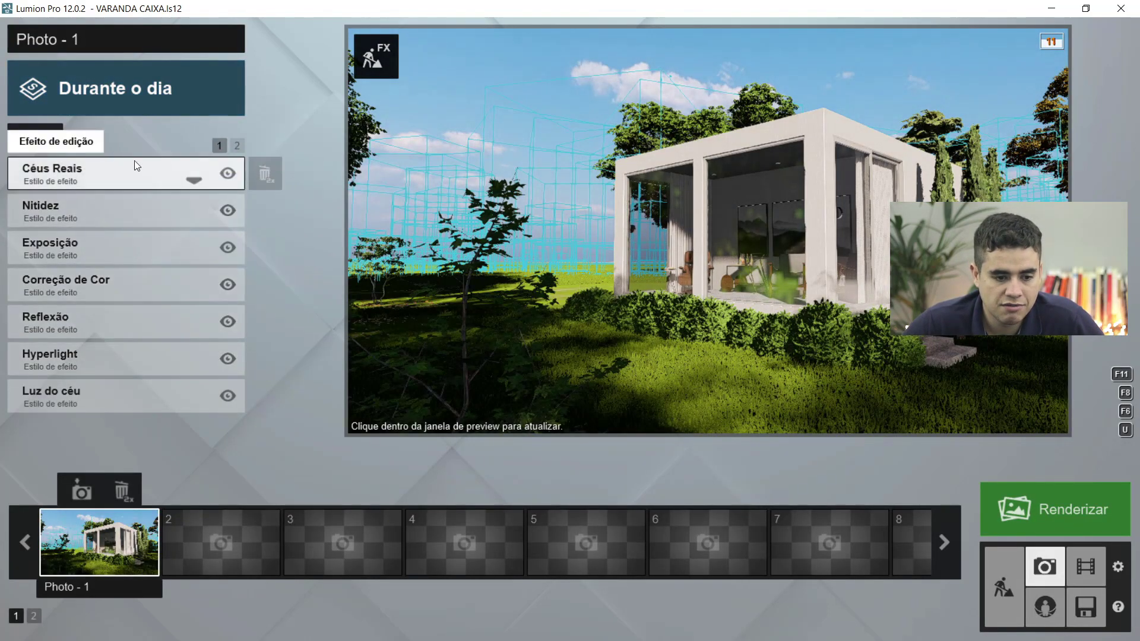
{"action": "left_click", "coordinate": [238, 145]}
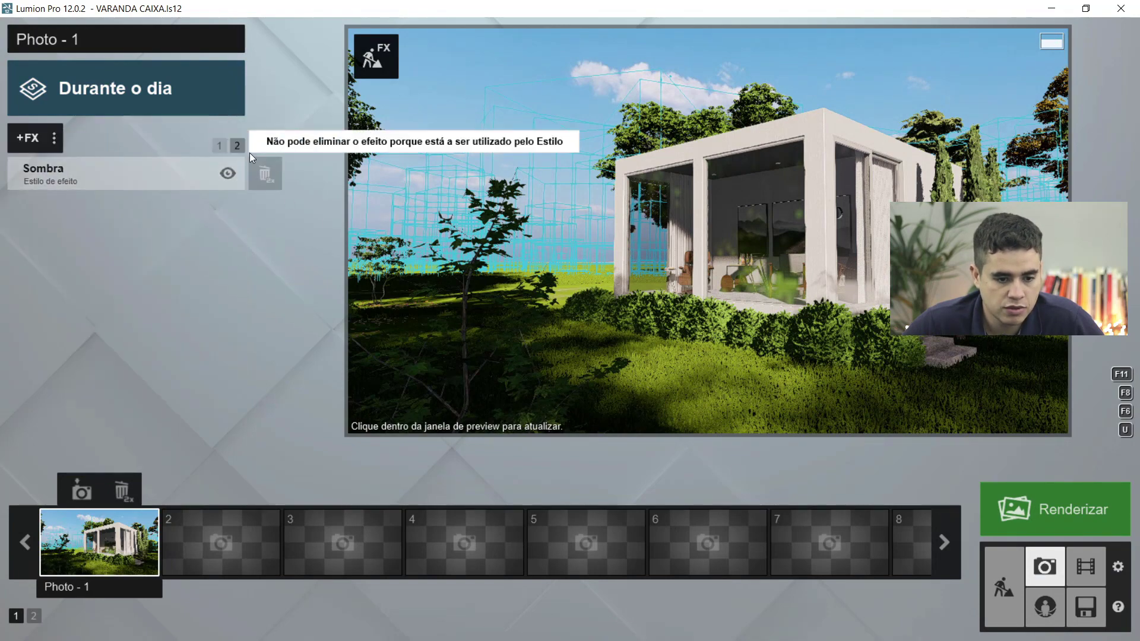
{"action": "left_click", "coordinate": [218, 145]}
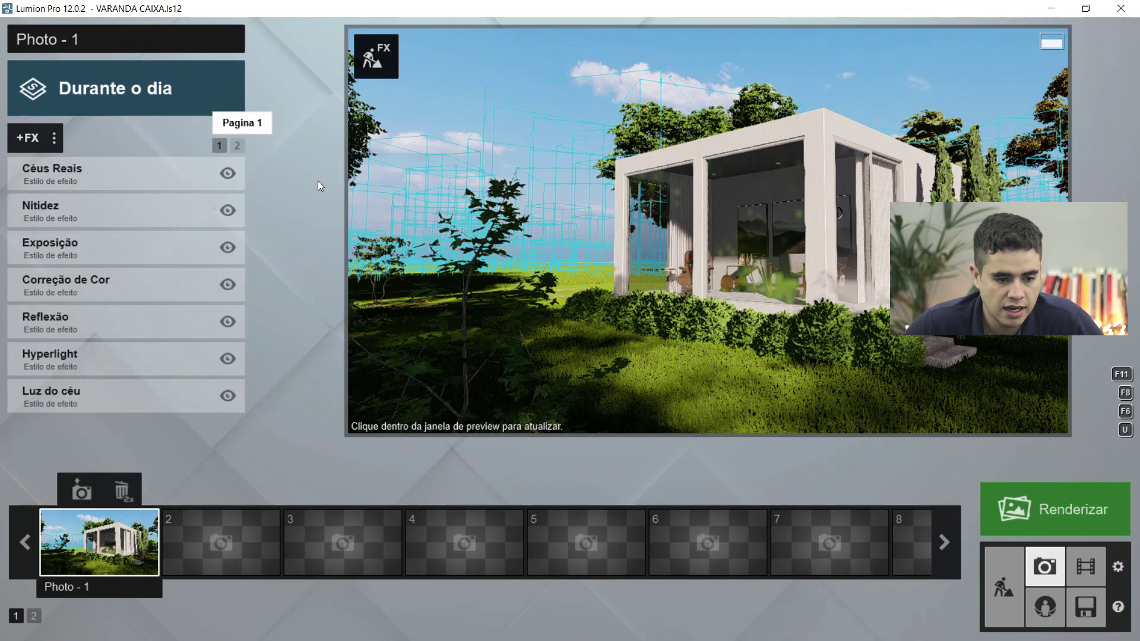
{"action": "left_click", "coordinate": [720, 221]}
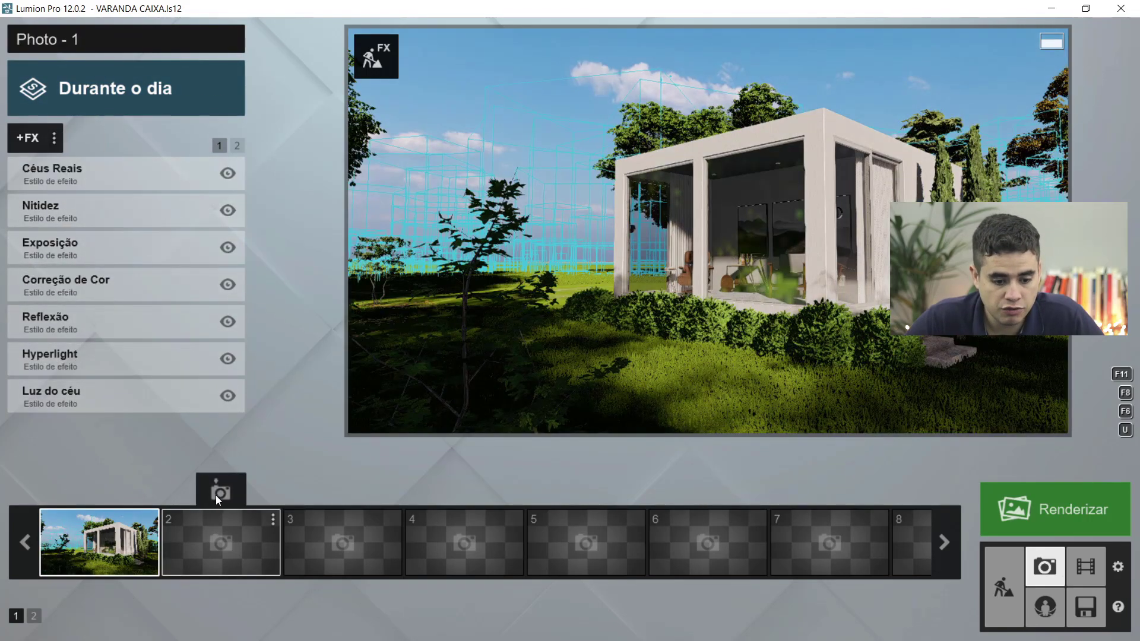
Store the current camera view in the second photo slot and delete the styled photo from the first slot.
{"action": "left_click", "coordinate": [217, 495]}
{"action": "left_click", "coordinate": [110, 528]}
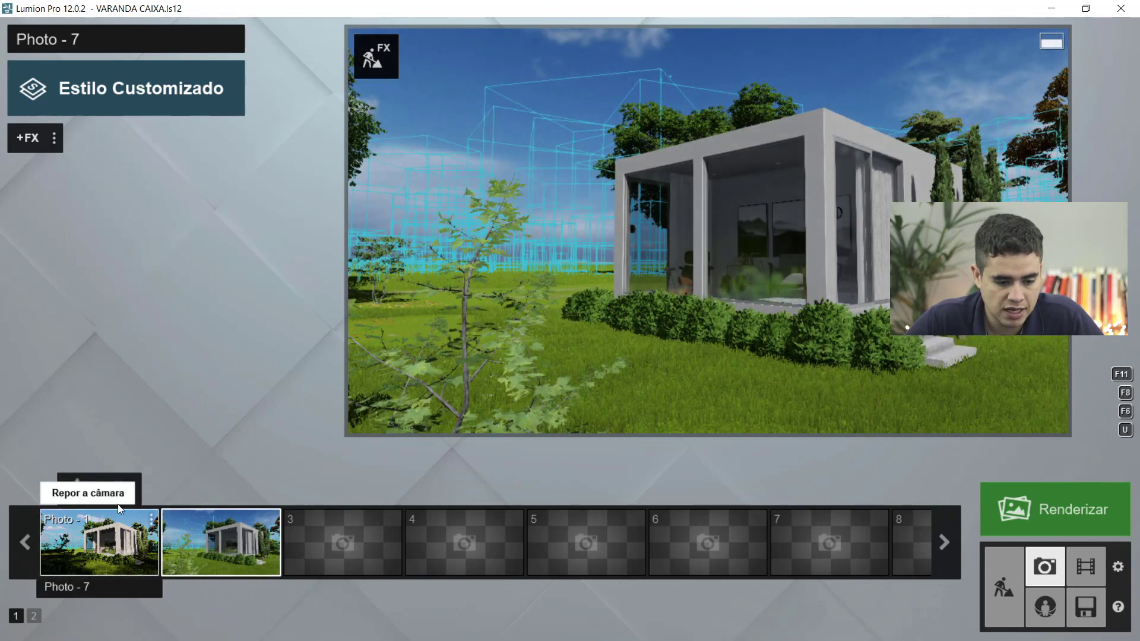
{"action": "double_click", "coordinate": [122, 491]}
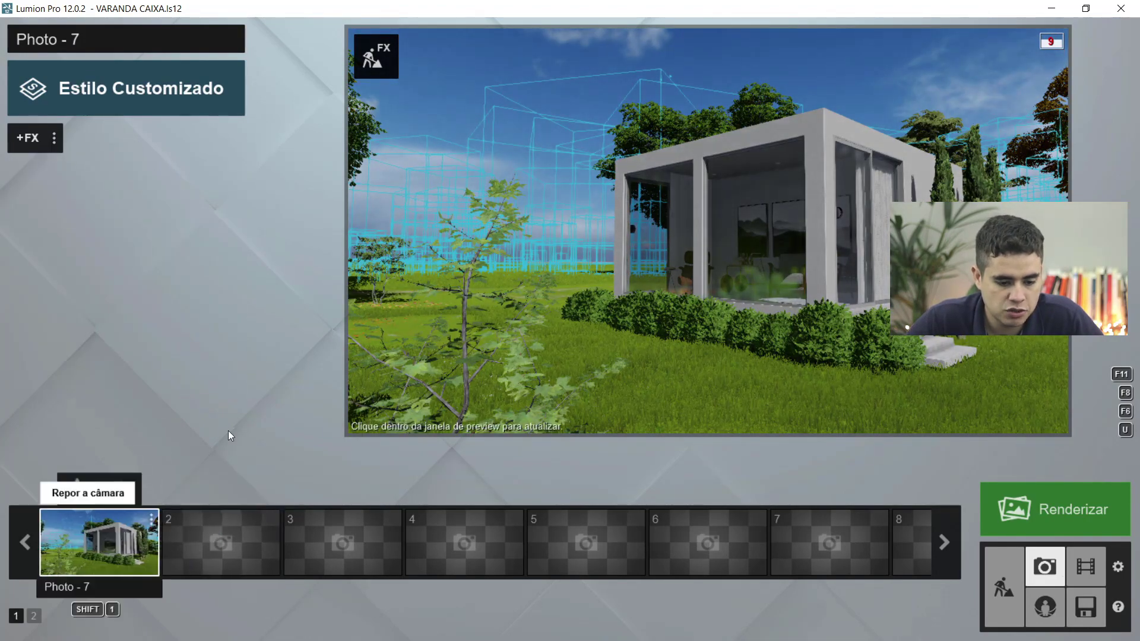
Add the "2 pontos de perspectiva" effect to the photo, compare it off and on, and leave it enabled.
{"action": "left_click", "coordinate": [28, 138]}
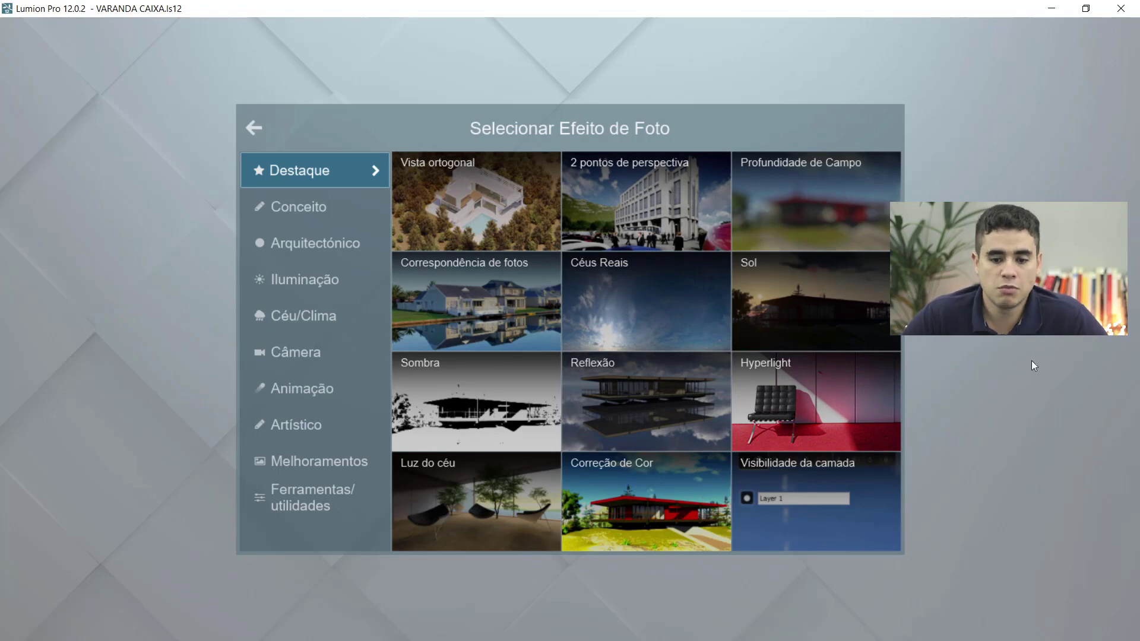
{"action": "left_click", "coordinate": [667, 212]}
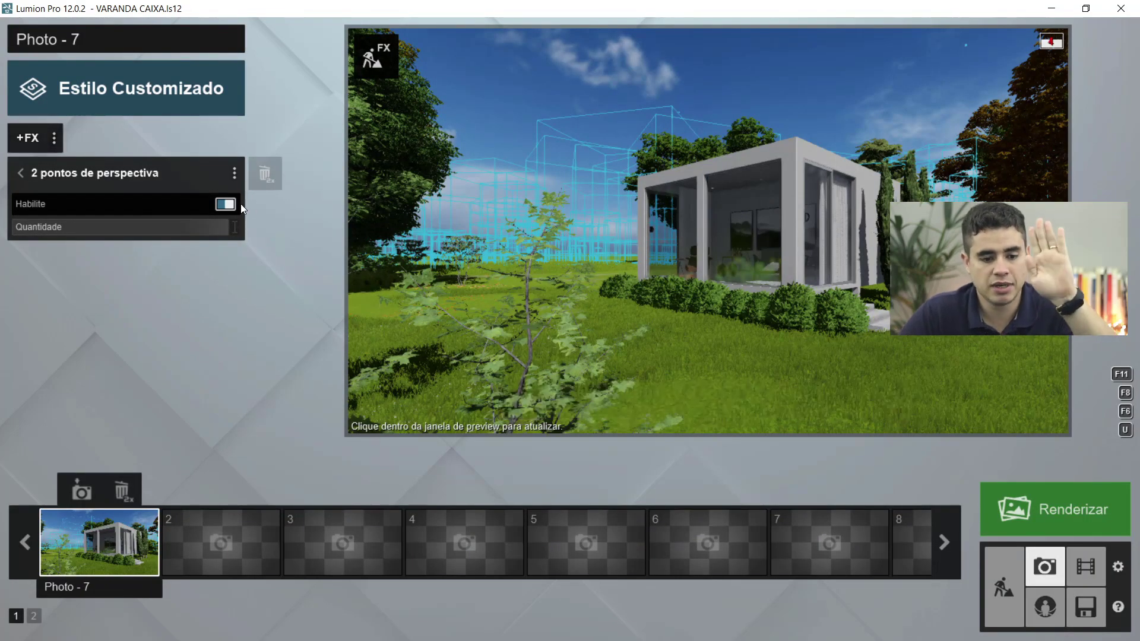
{"action": "left_click", "coordinate": [225, 204]}
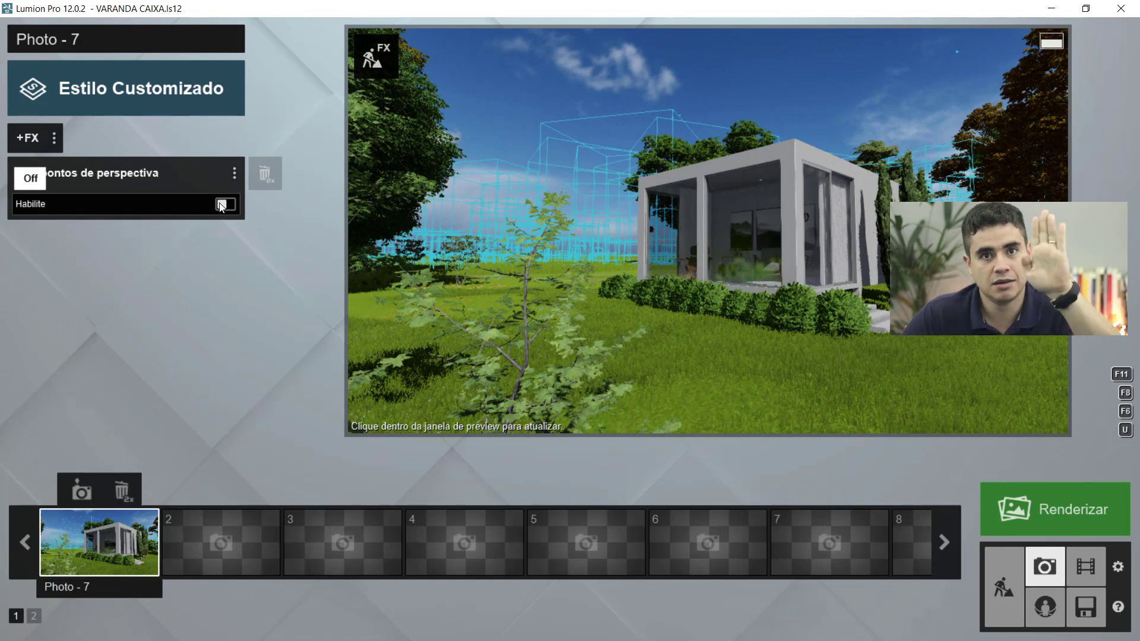
{"action": "left_click", "coordinate": [224, 204]}
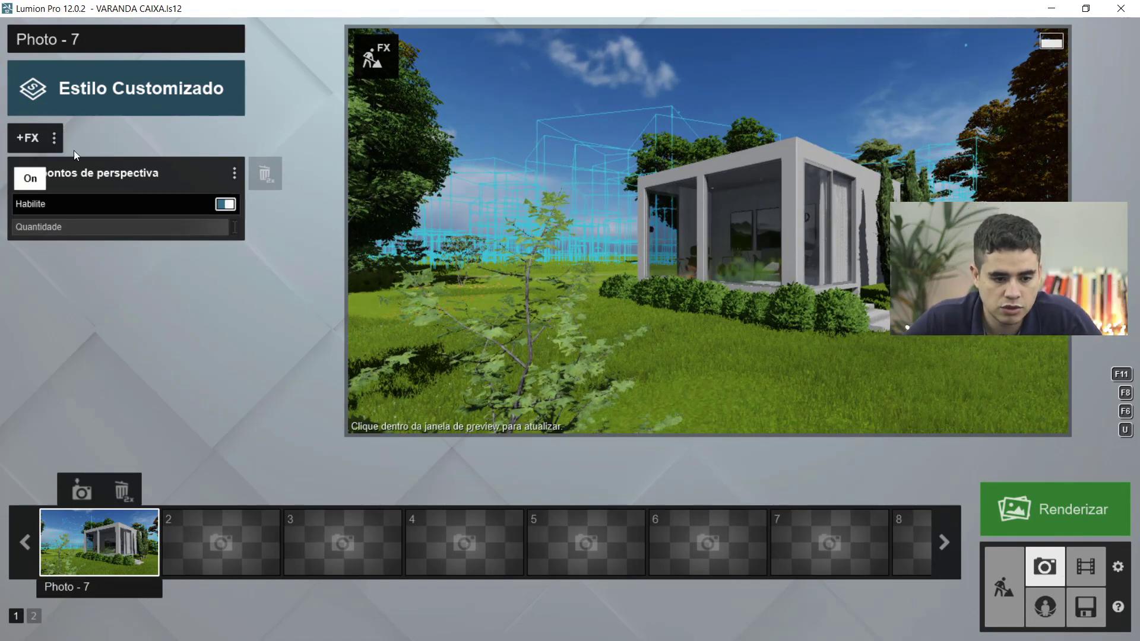
Add the "Profundidade de Campo" effect and raise its Quantidade to about two fifths of the slider's range.
{"action": "left_click", "coordinate": [33, 141]}
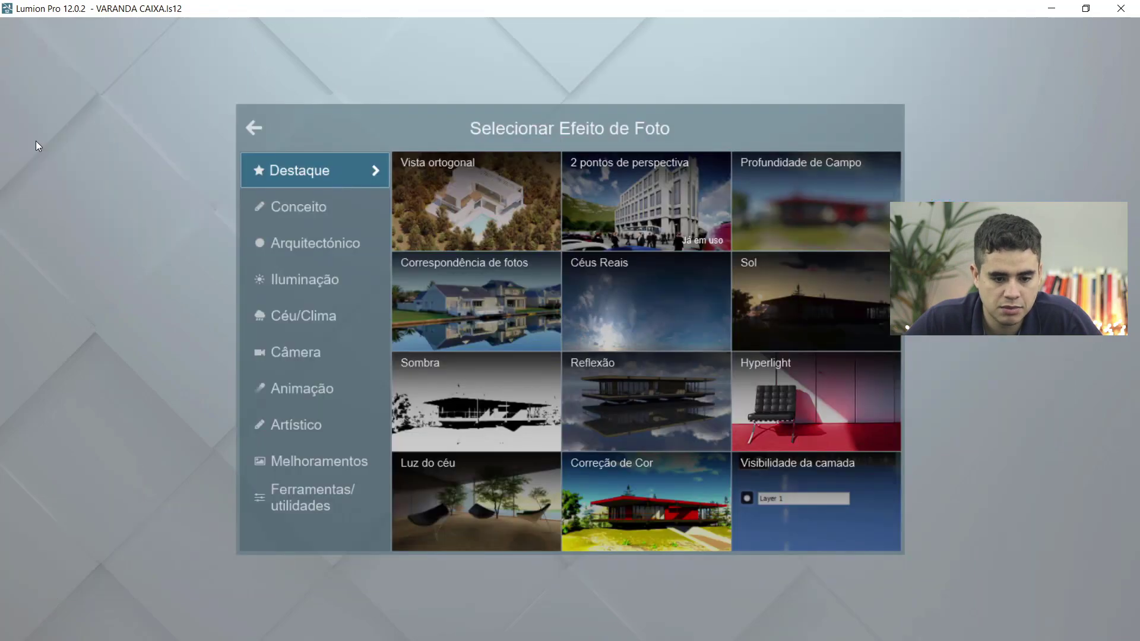
{"action": "left_click", "coordinate": [802, 214]}
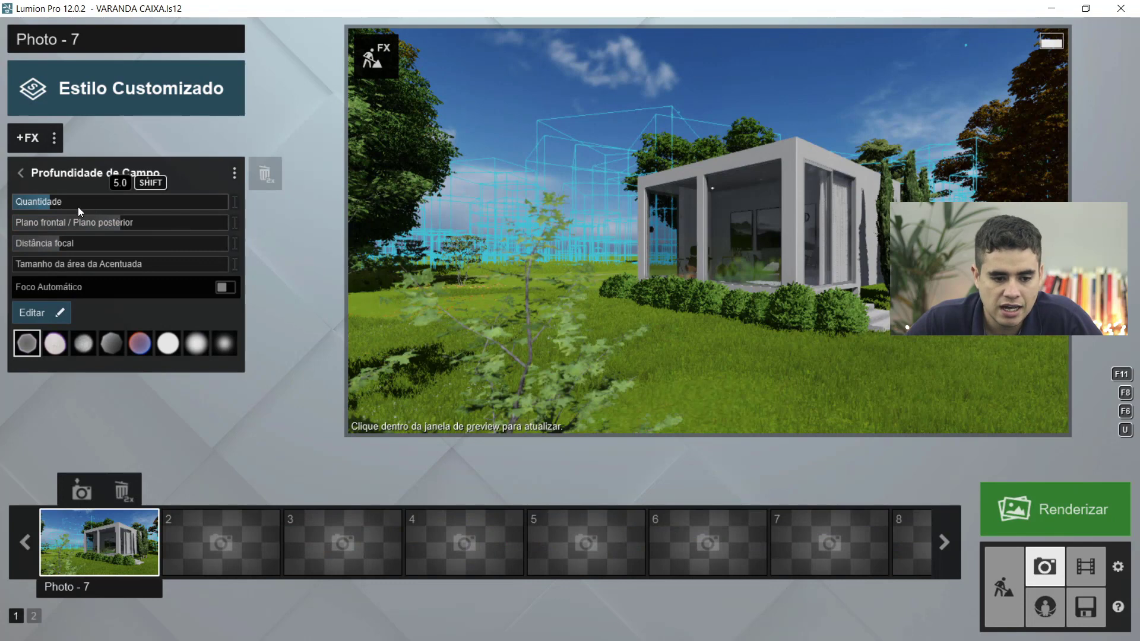
{"action": "left_click_drag", "start_coordinate": [78, 207], "coordinate": [102, 207]}
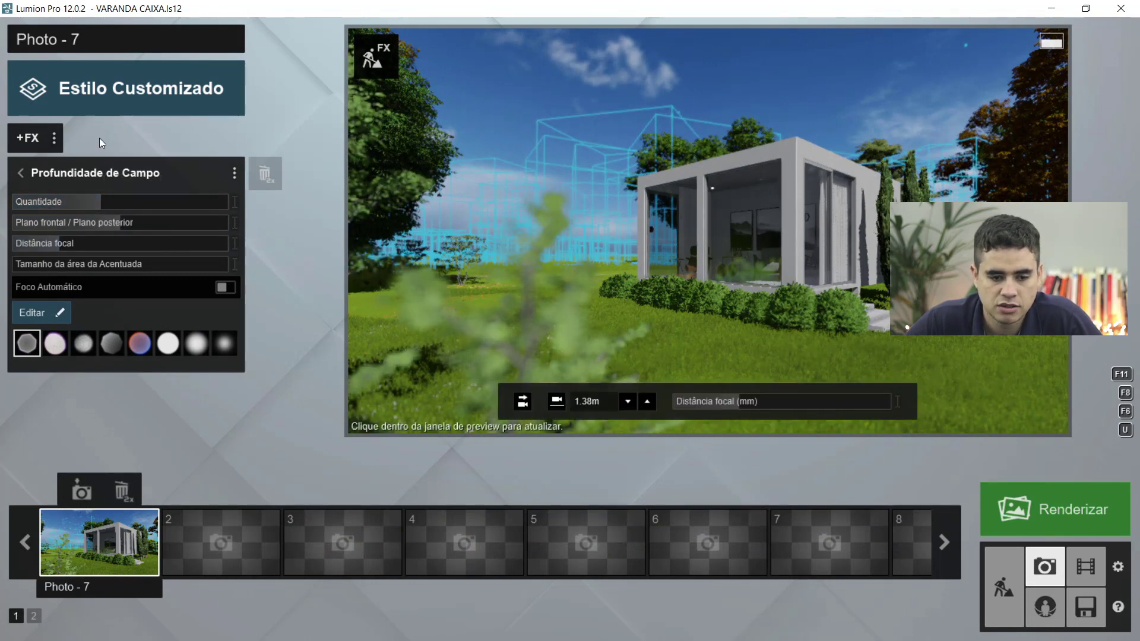
Add the "Céus Reais" effect using the dark blue and pink Sunset sky in the third row.
{"action": "left_click", "coordinate": [39, 130]}
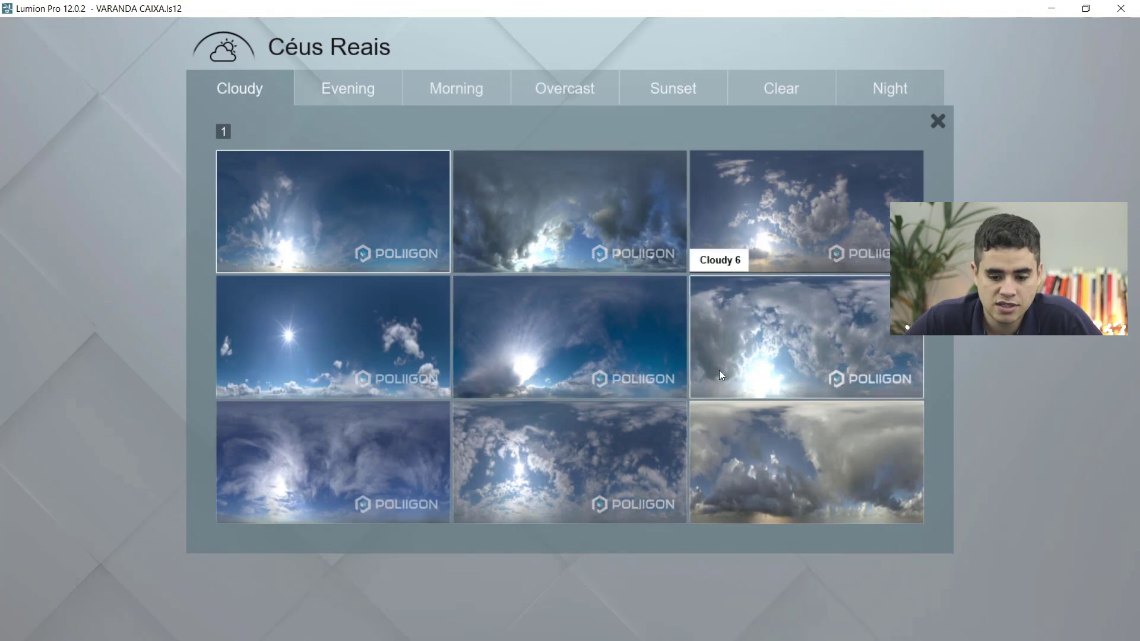
{"action": "left_click", "coordinate": [659, 90]}
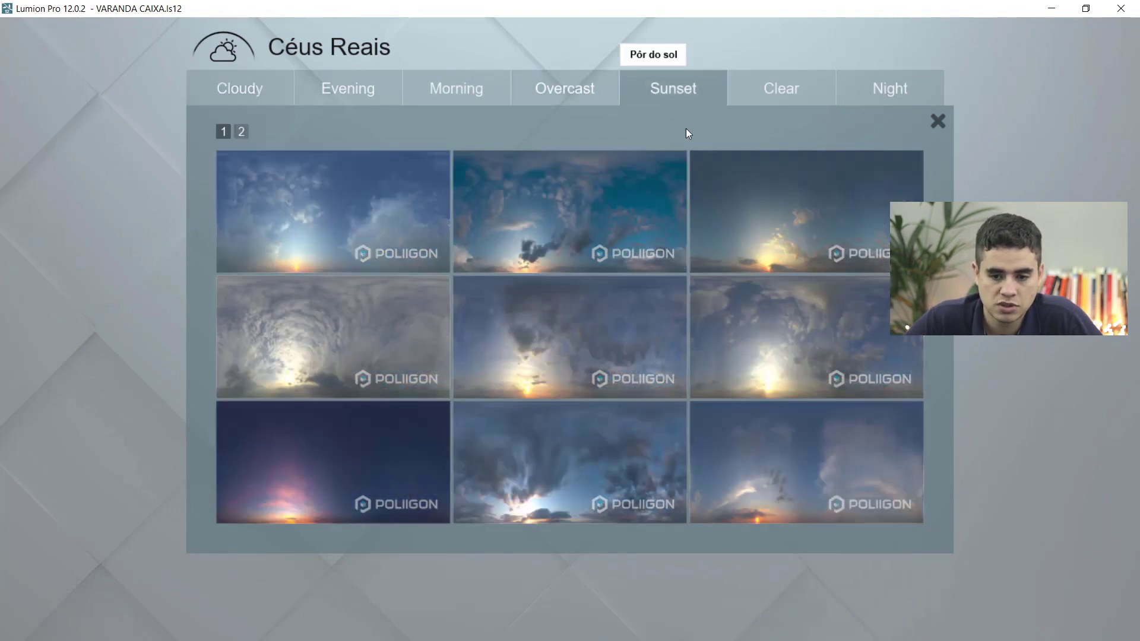
{"action": "left_click", "coordinate": [398, 446]}
Rotate the sky with Eixo vertical to slightly past its midpoint, set Brilho to 1.6 and raise Brilho geral.
{"action": "left_click_drag", "start_coordinate": [115, 261], "coordinate": [248, 265]}
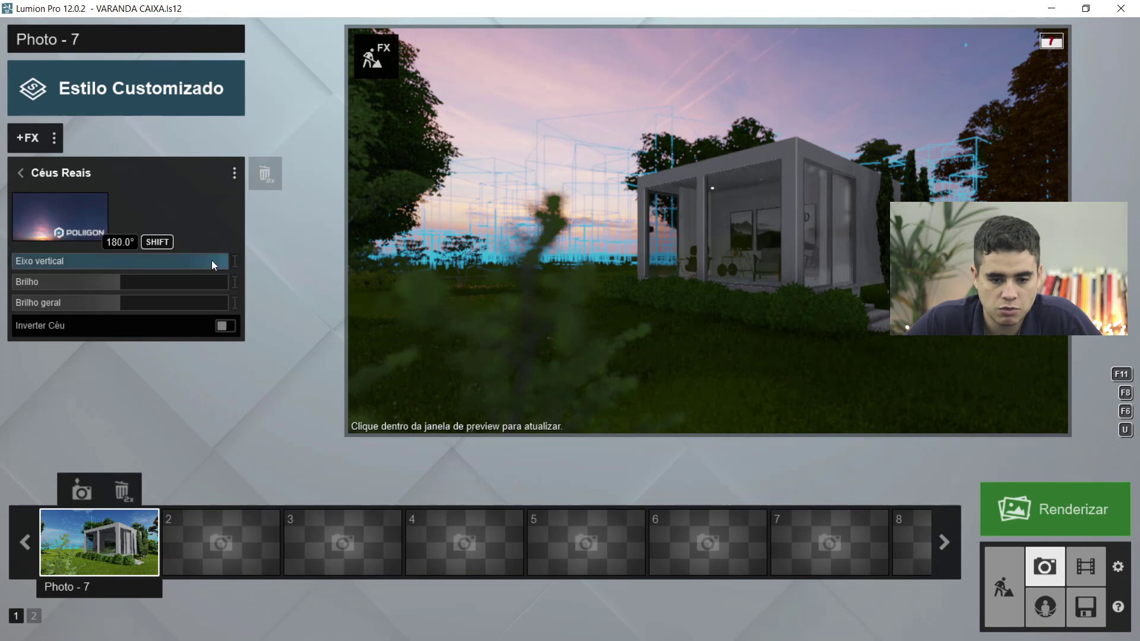
{"action": "left_click_drag", "start_coordinate": [196, 263], "coordinate": [136, 264]}
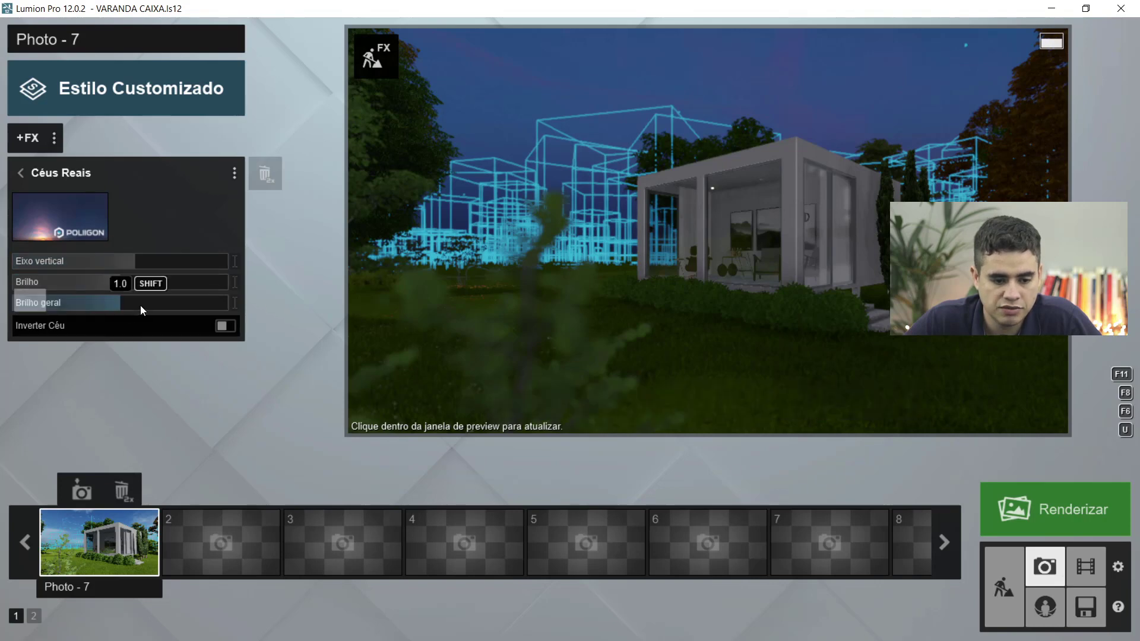
{"action": "left_click_drag", "start_coordinate": [140, 306], "coordinate": [191, 286]}
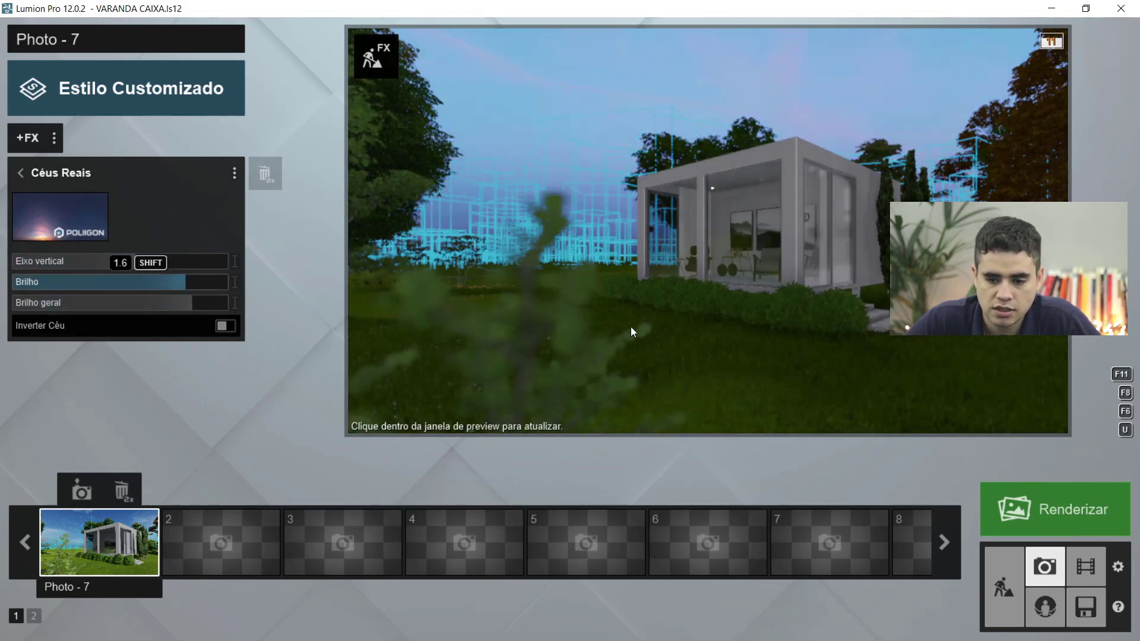
Add the "Sombra" effect, enable "Sombras suaves" and "Sombras com detalhes finos", and refresh the preview.
{"action": "left_click", "coordinate": [28, 138]}
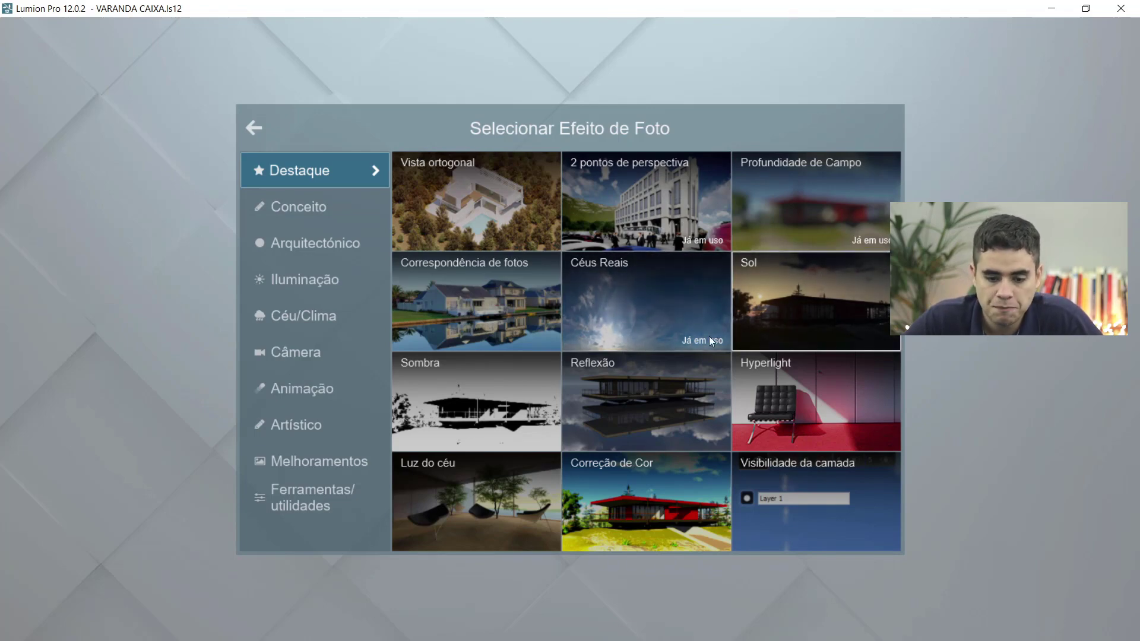
{"action": "left_click", "coordinate": [460, 384]}
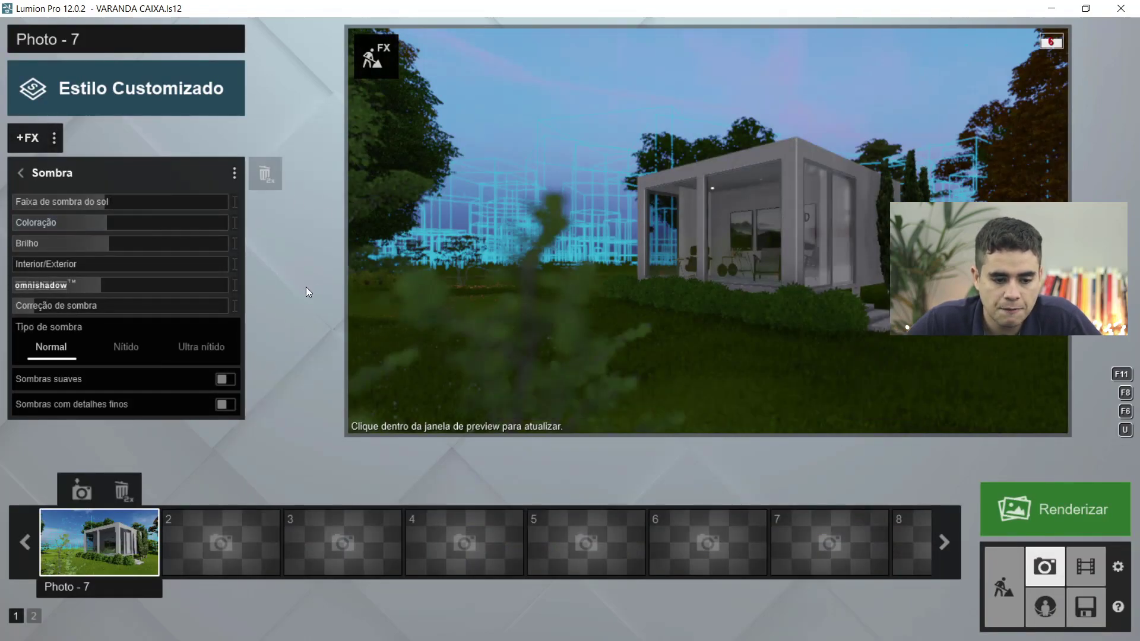
{"action": "left_click", "coordinate": [757, 268]}
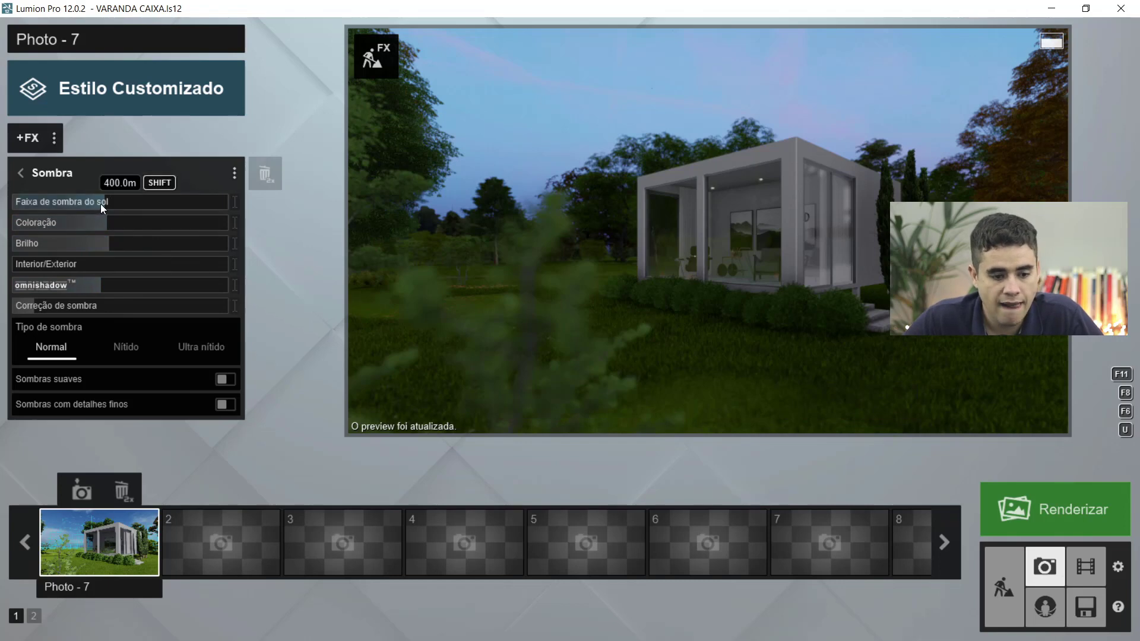
{"action": "left_click", "coordinate": [226, 380]}
{"action": "left_click", "coordinate": [226, 404]}
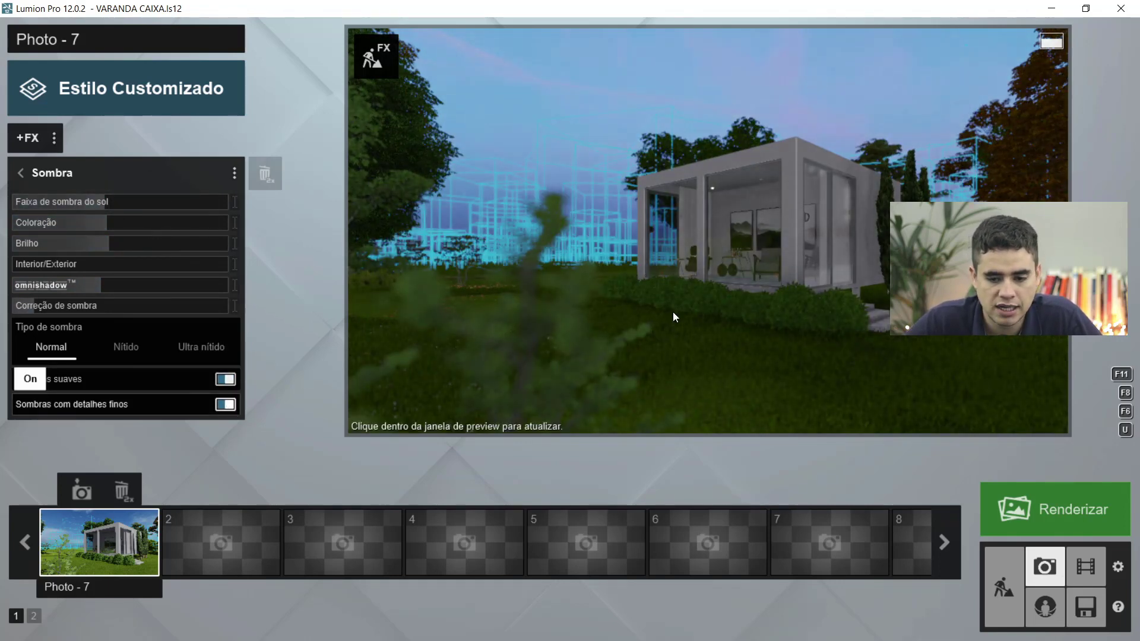
{"action": "left_click", "coordinate": [757, 243]}
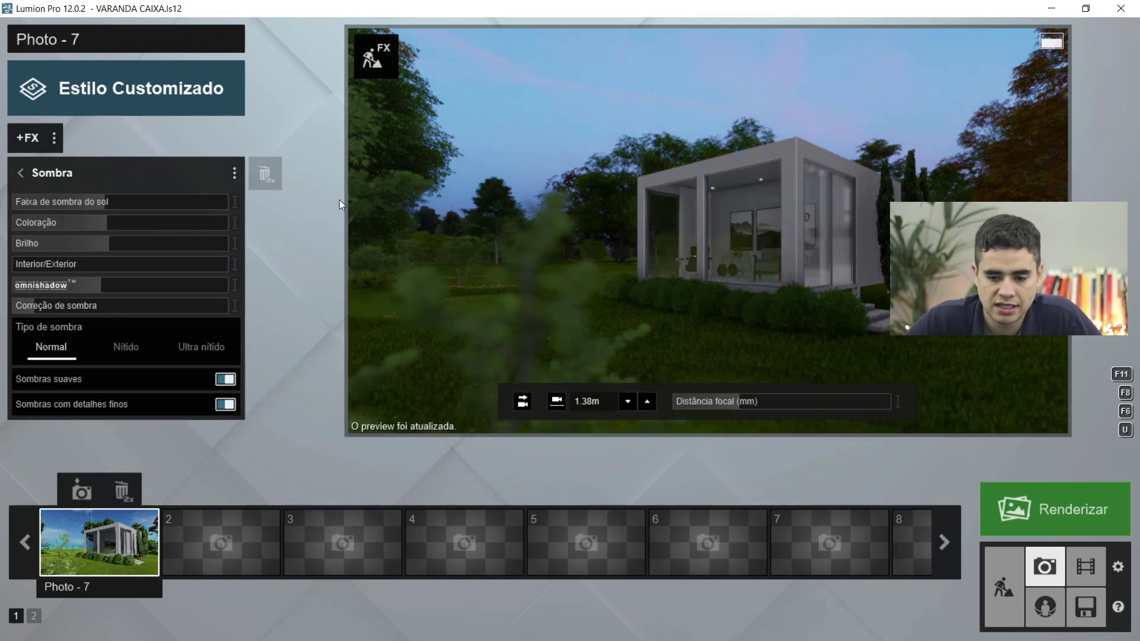
Add the "Reflexão" effect to the photo and activate Speedray.
{"action": "left_click", "coordinate": [27, 138]}
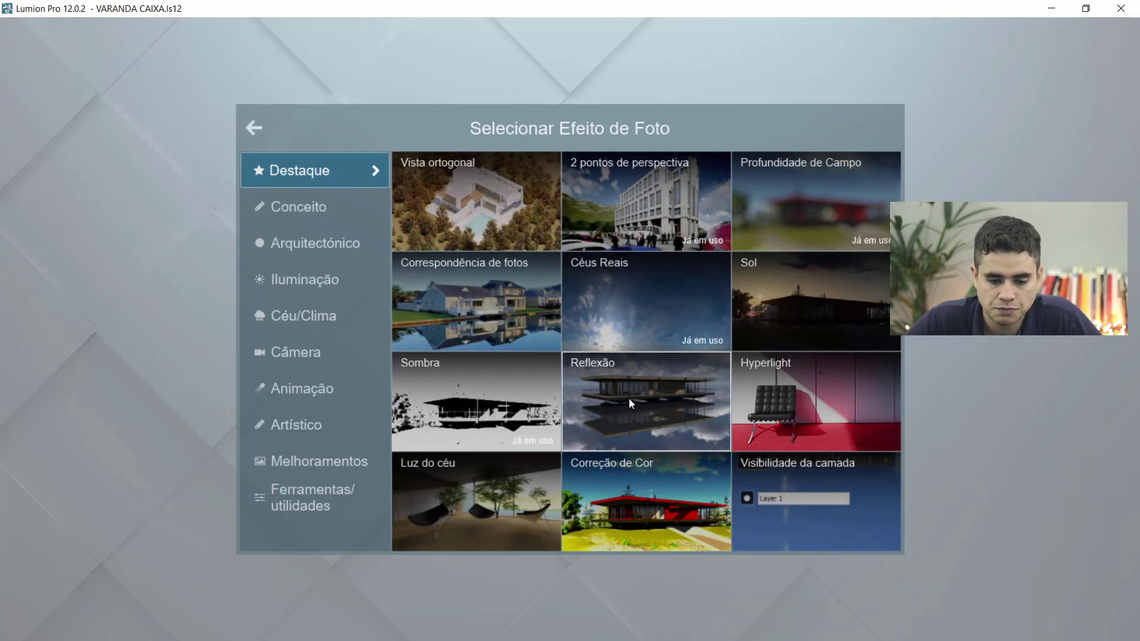
{"action": "left_click", "coordinate": [605, 392]}
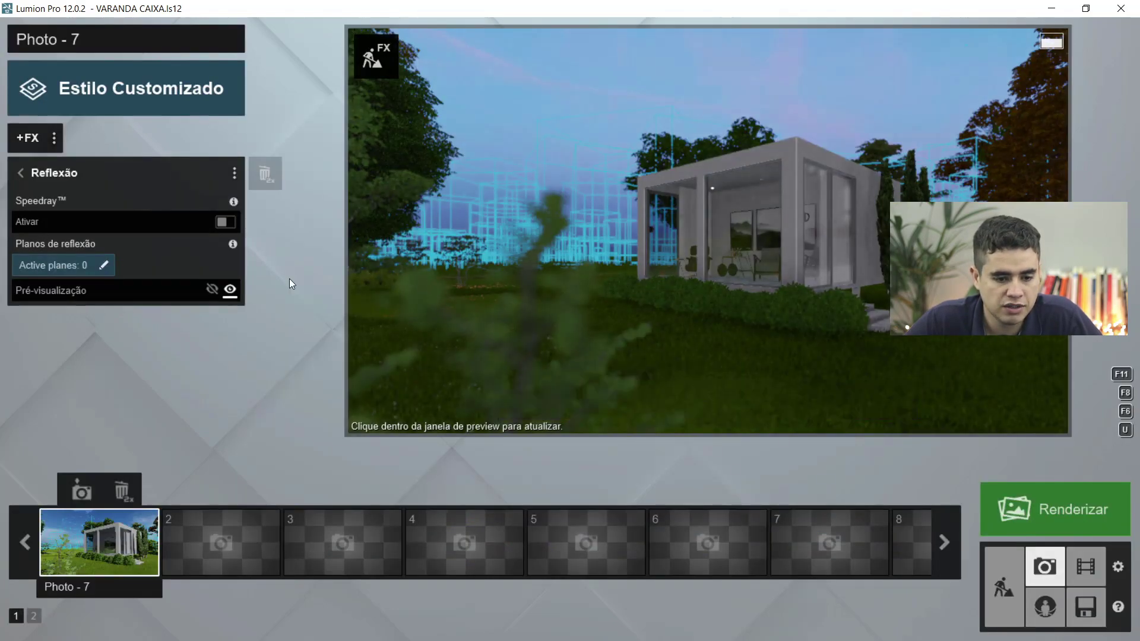
{"action": "left_click", "coordinate": [229, 221]}
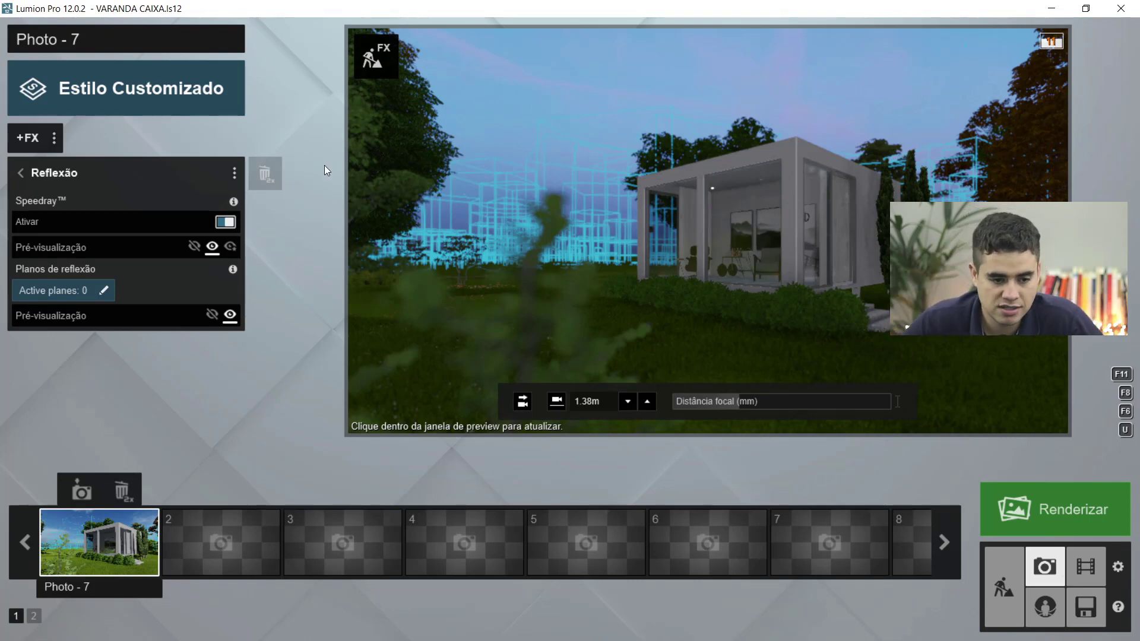
Add the "Hyperlight" effect with its default Quantidade and refresh the preview.
{"action": "left_click", "coordinate": [28, 140]}
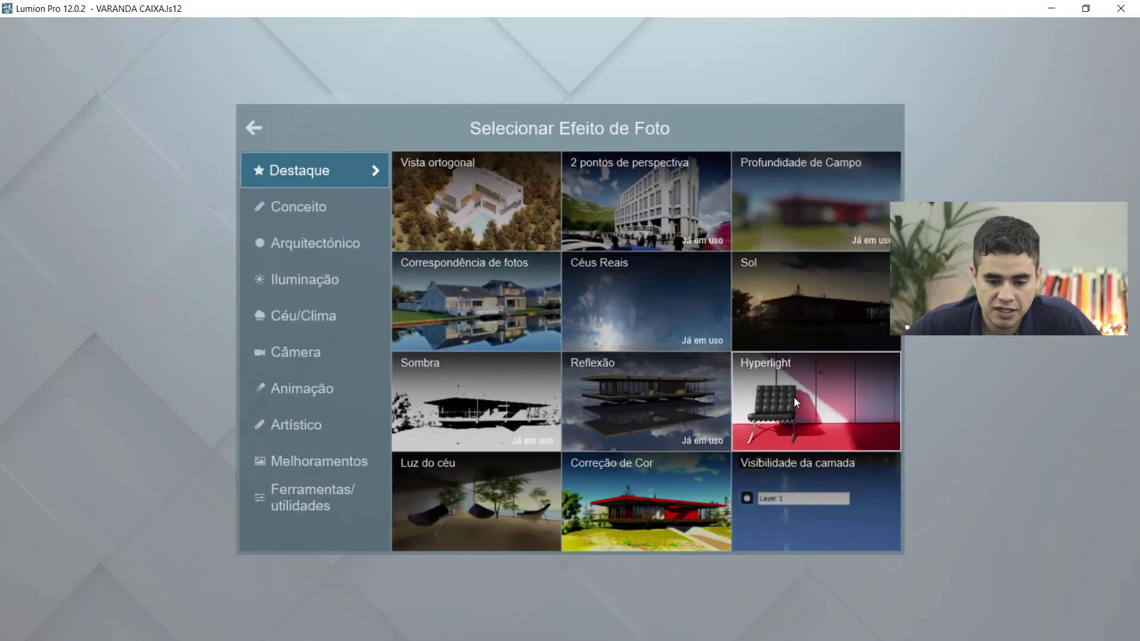
{"action": "left_click", "coordinate": [754, 391]}
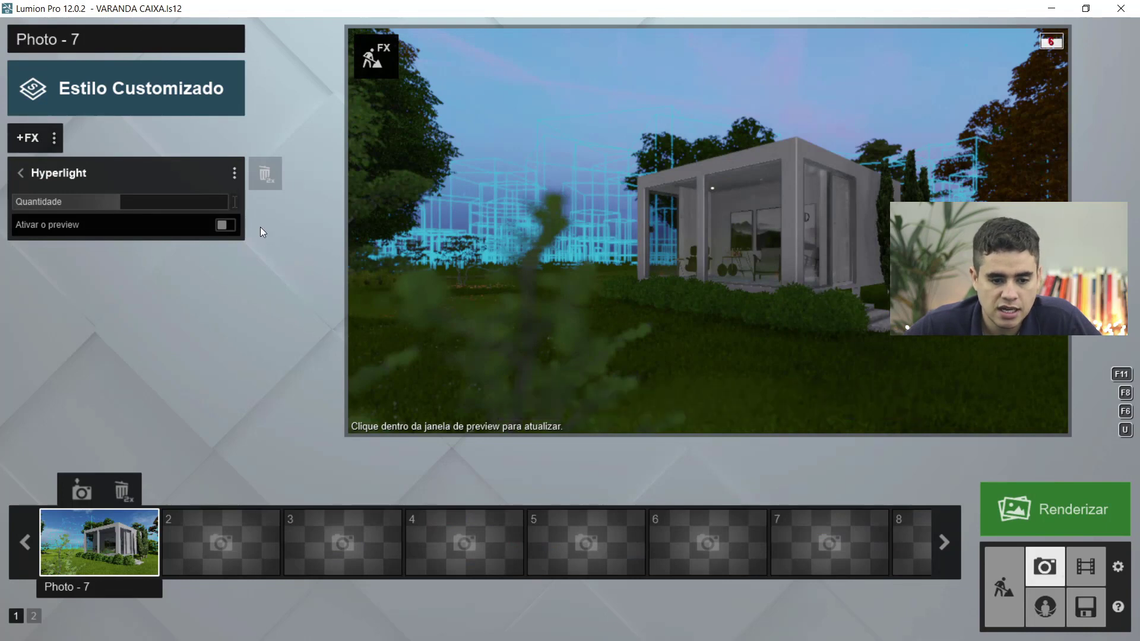
{"action": "left_click", "coordinate": [782, 336]}
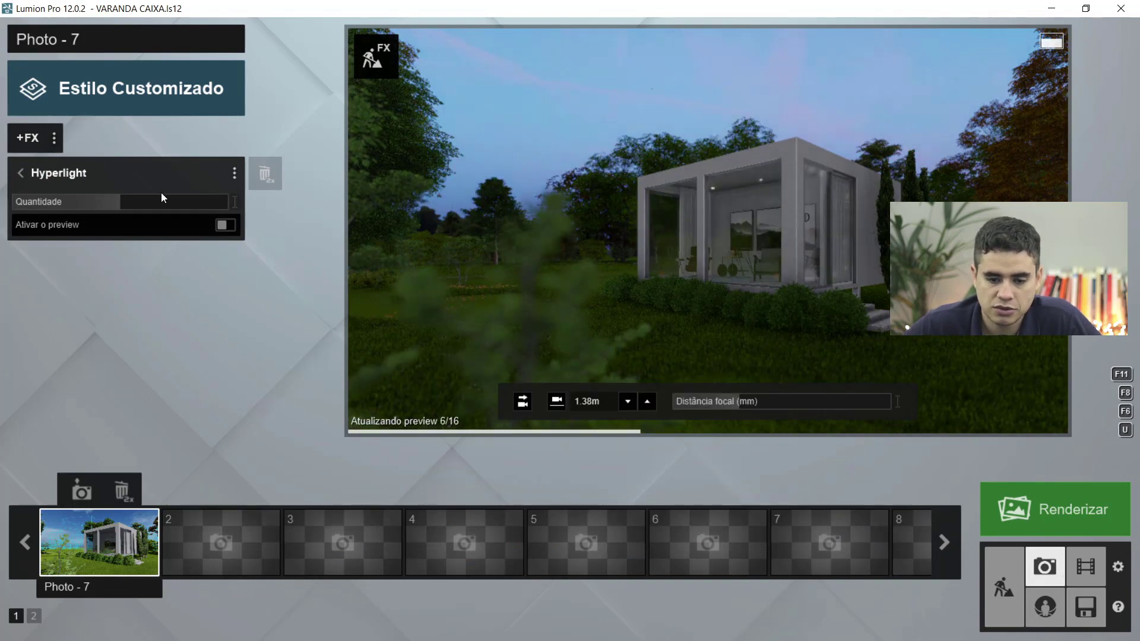
Add the "Luz do céu" effect at Normal render quality and refresh the preview.
{"action": "left_click", "coordinate": [42, 140]}
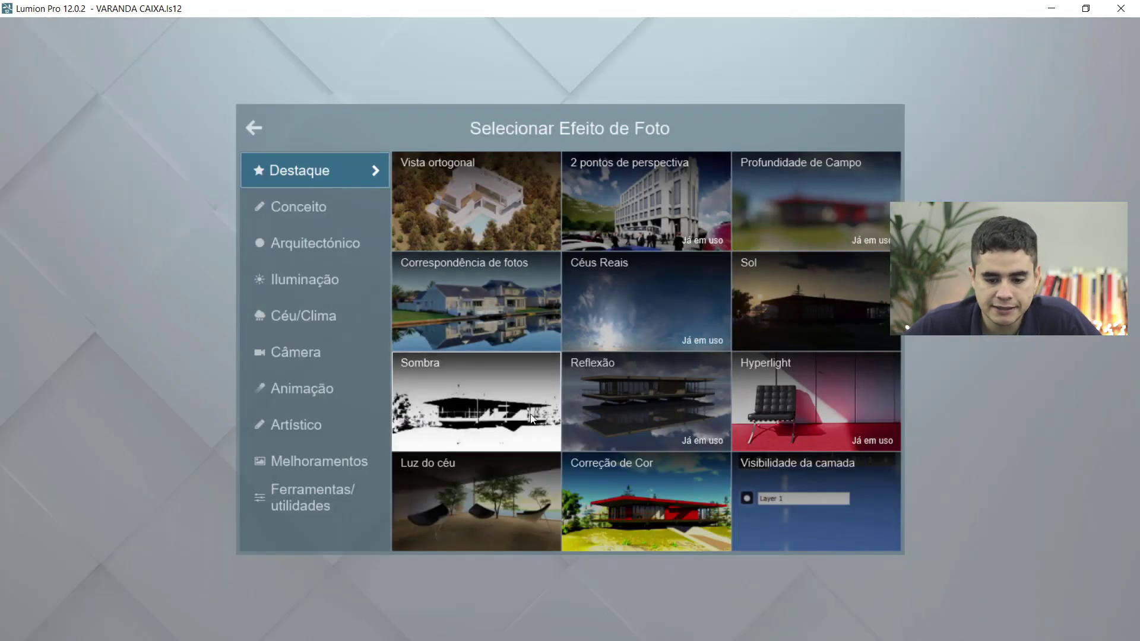
{"action": "left_click", "coordinate": [513, 476]}
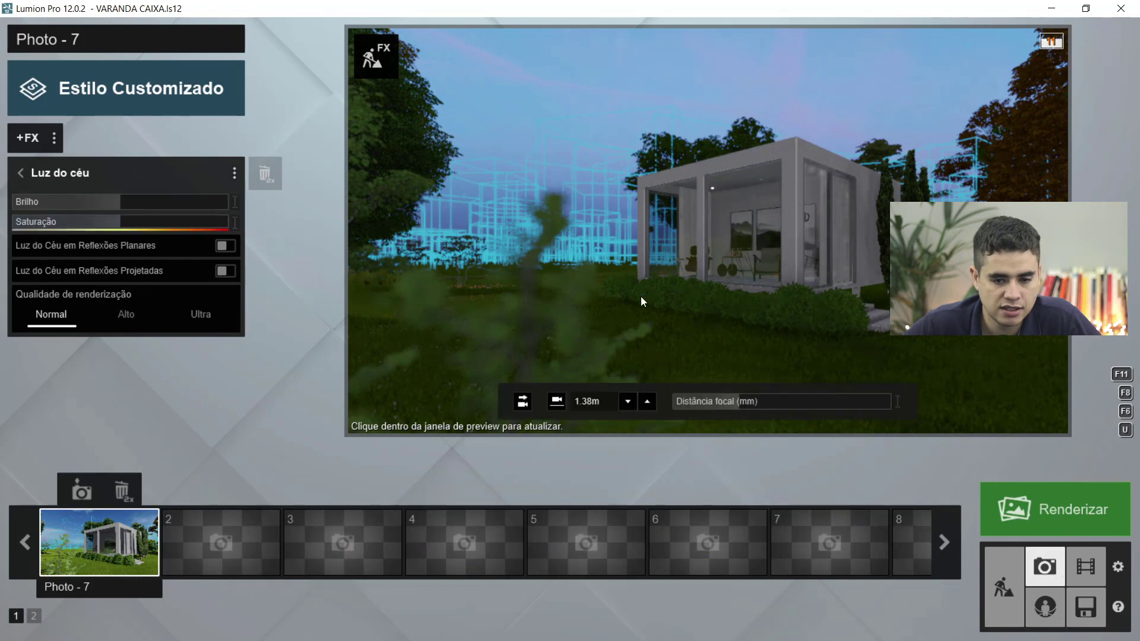
{"action": "left_click", "coordinate": [653, 356]}
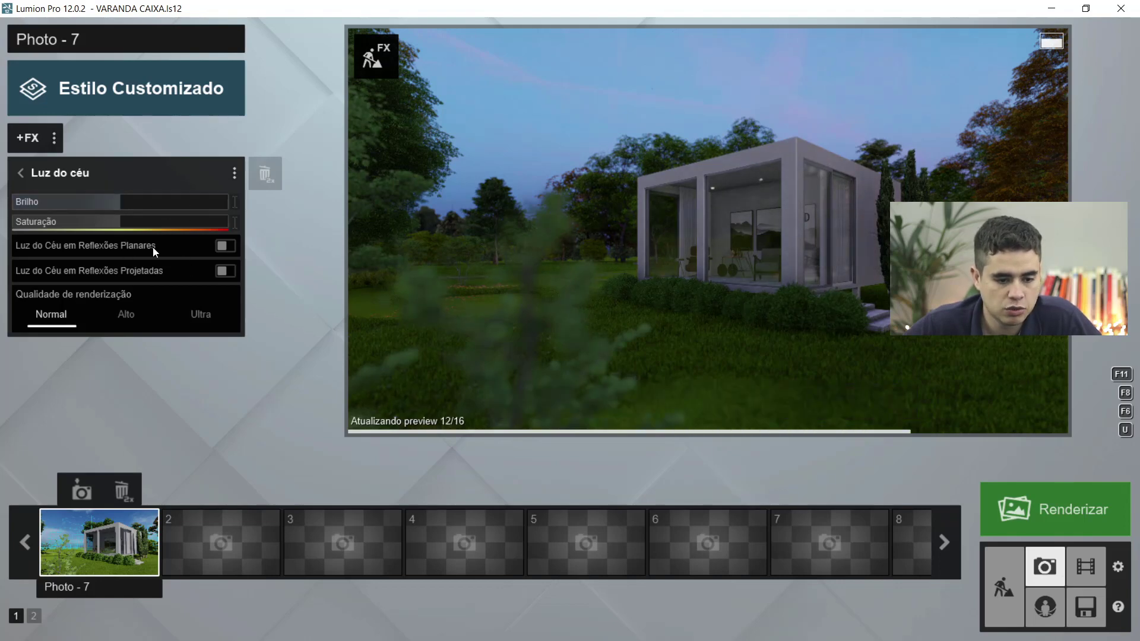
Add the "Correção de Cor" effect to the photo and preview it with a warmer Temperatura.
{"action": "left_click", "coordinate": [29, 141]}
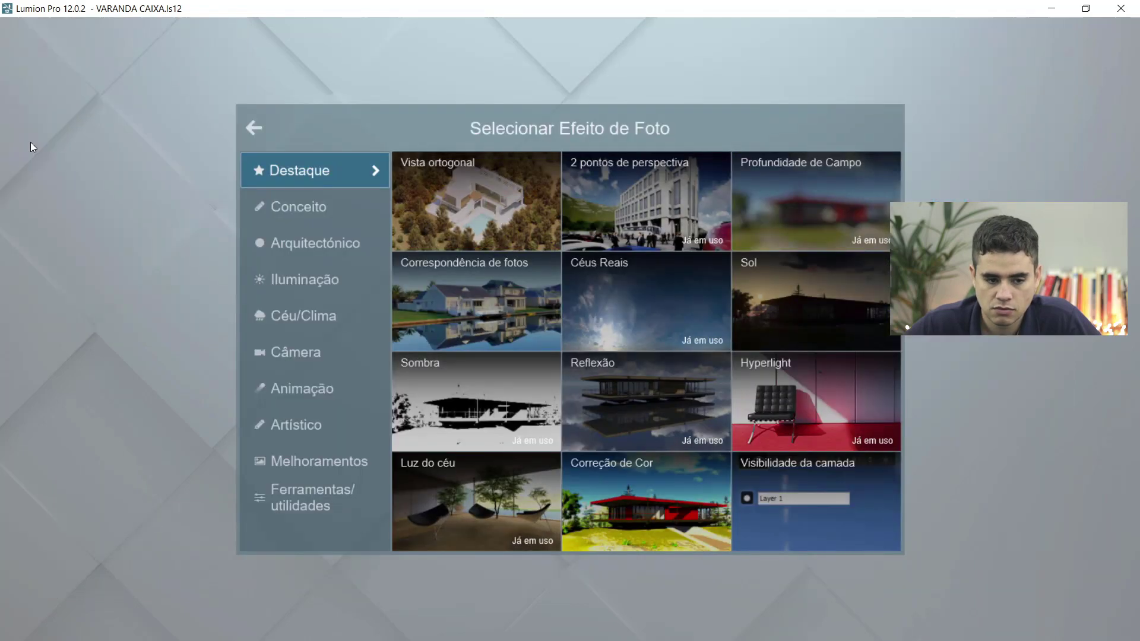
{"action": "left_click", "coordinate": [552, 401]}
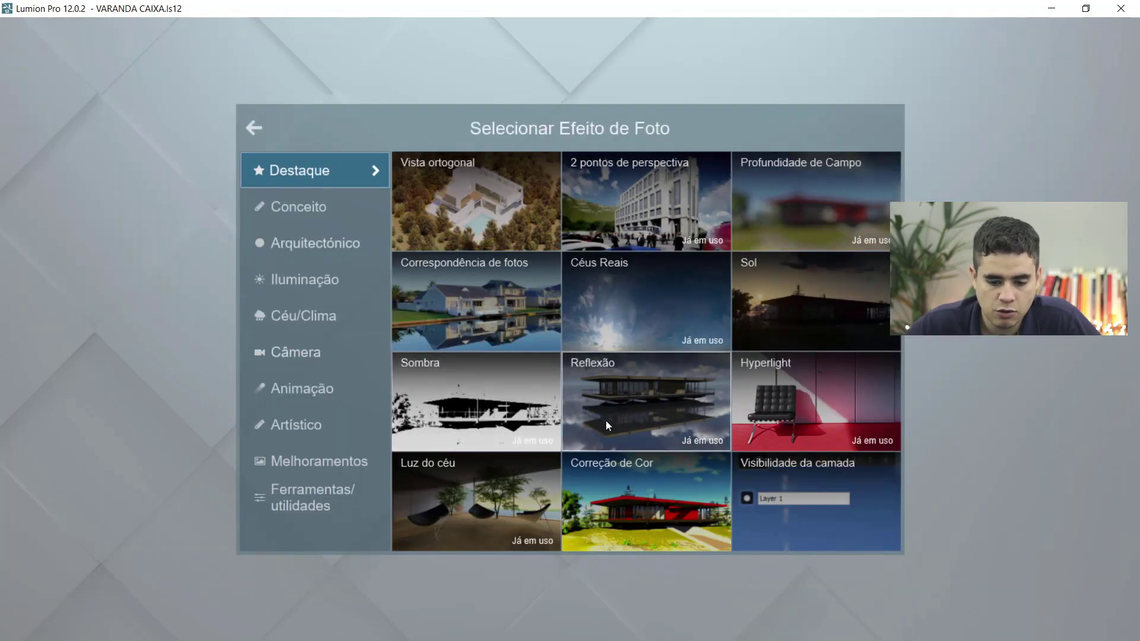
{"action": "left_click", "coordinate": [641, 484]}
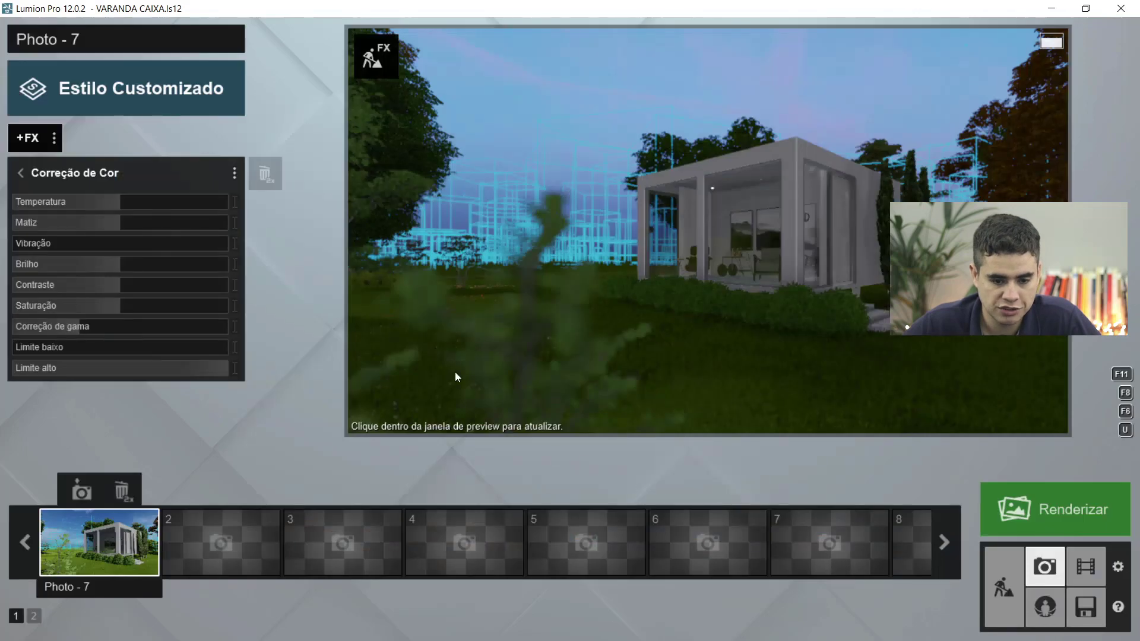
{"action": "left_click_drag", "start_coordinate": [155, 201], "coordinate": [196, 203]}
{"action": "left_click", "coordinate": [638, 212]}
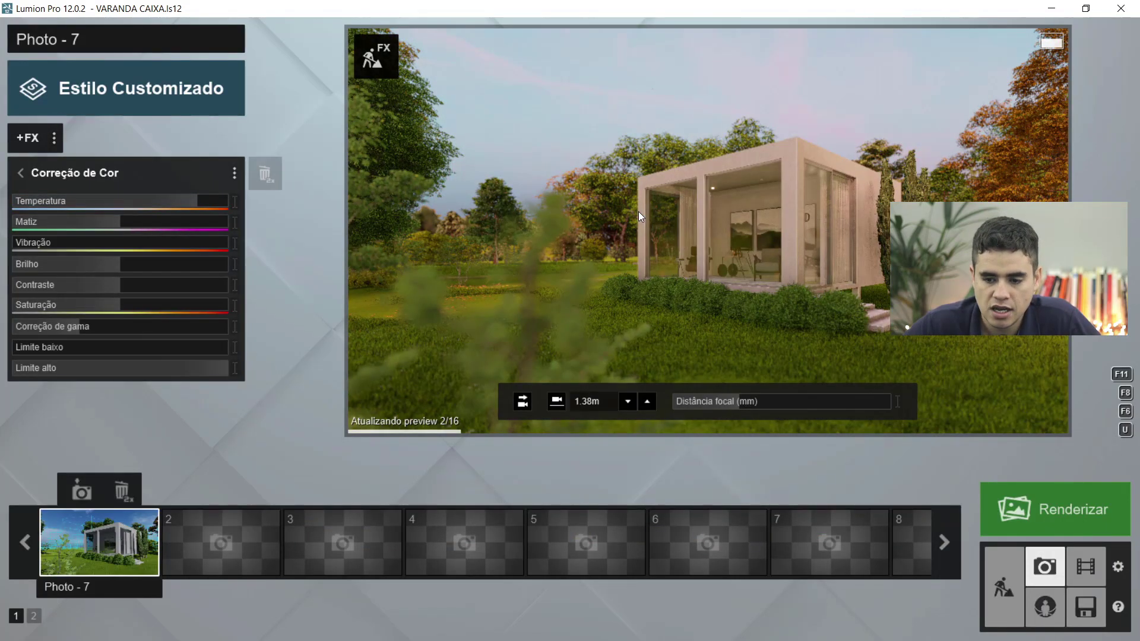
Set the color correction's Temperatura to -0.3, refresh the preview, and return to the effect list.
{"action": "left_click_drag", "start_coordinate": [160, 203], "coordinate": [93, 204]}
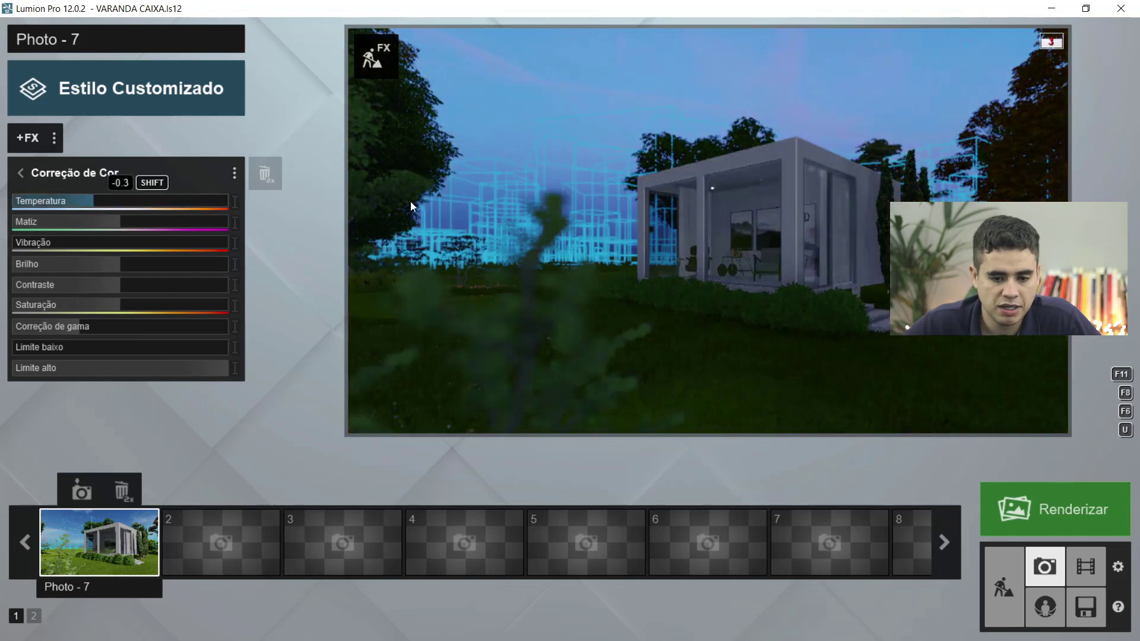
{"action": "left_click", "coordinate": [441, 202]}
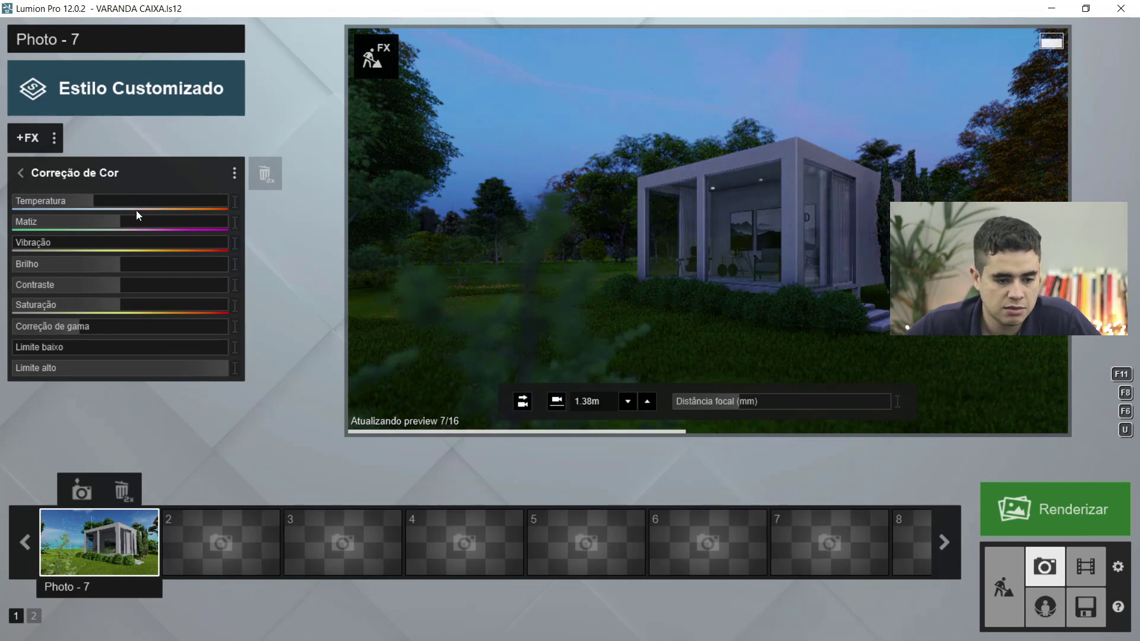
{"action": "mouse_move", "coordinate": [138, 247]}
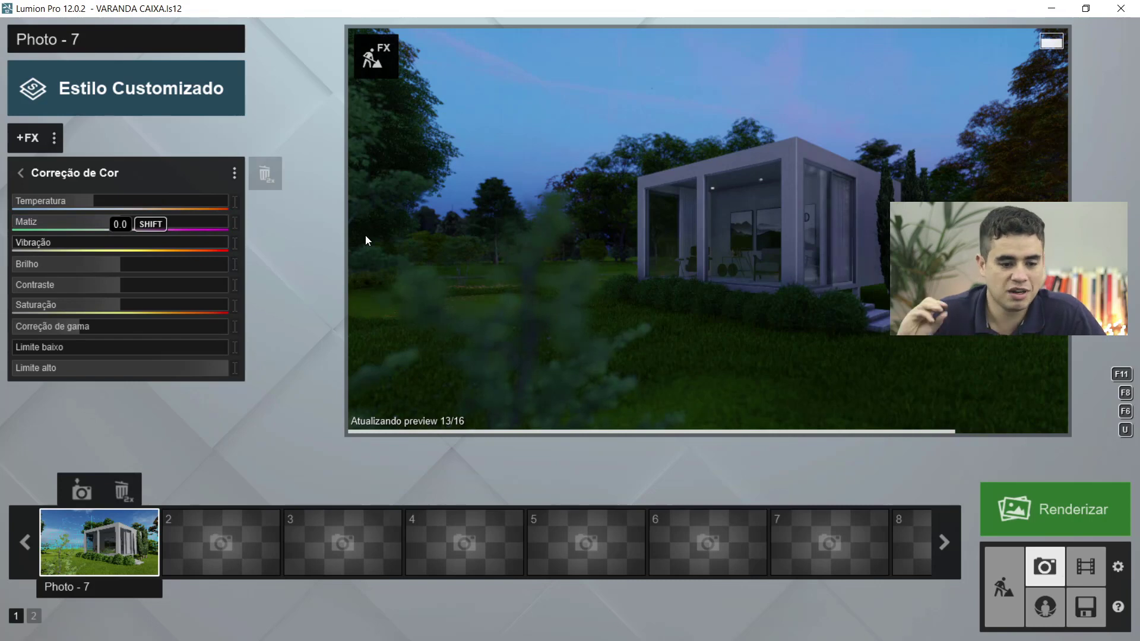
{"action": "mouse_move", "coordinate": [153, 306]}
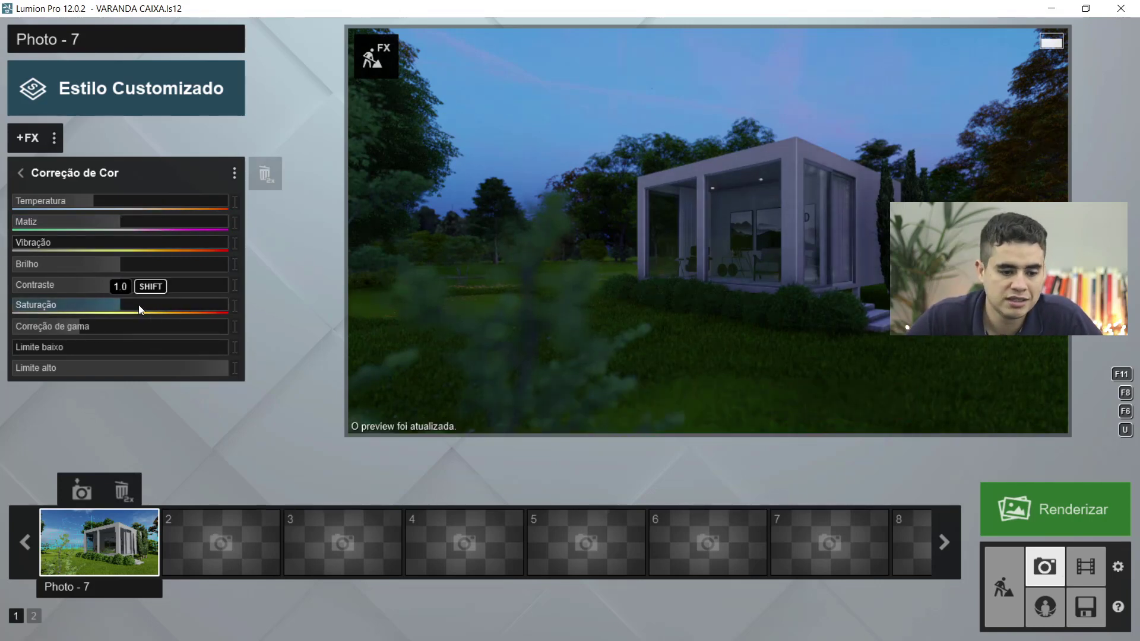
{"action": "left_click", "coordinate": [21, 173]}
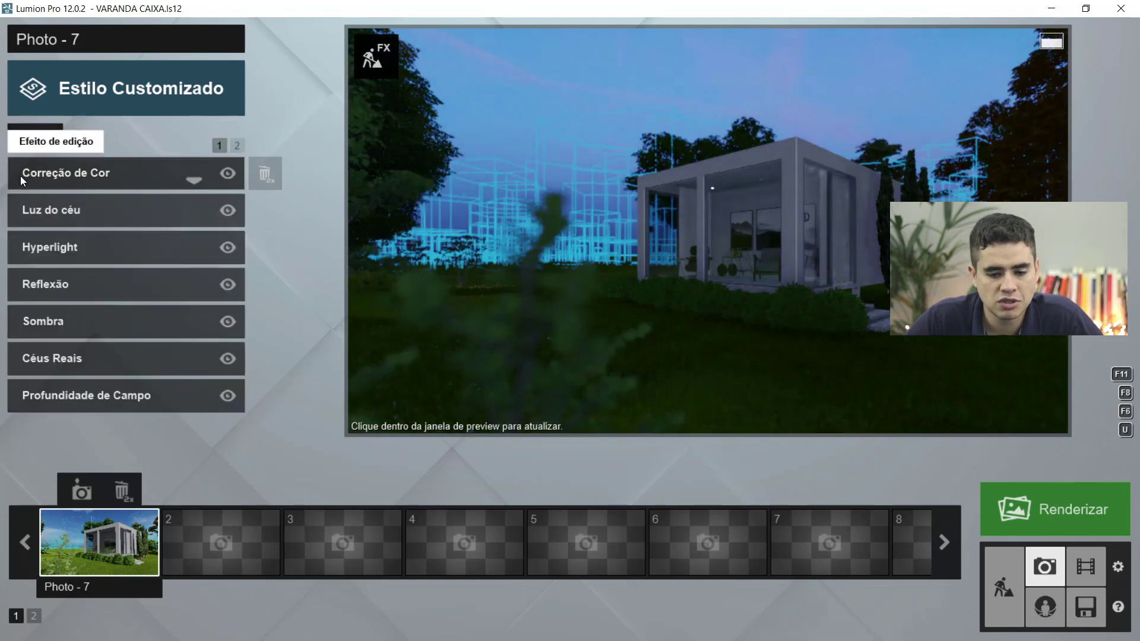
{"action": "mouse_move", "coordinate": [595, 319]}
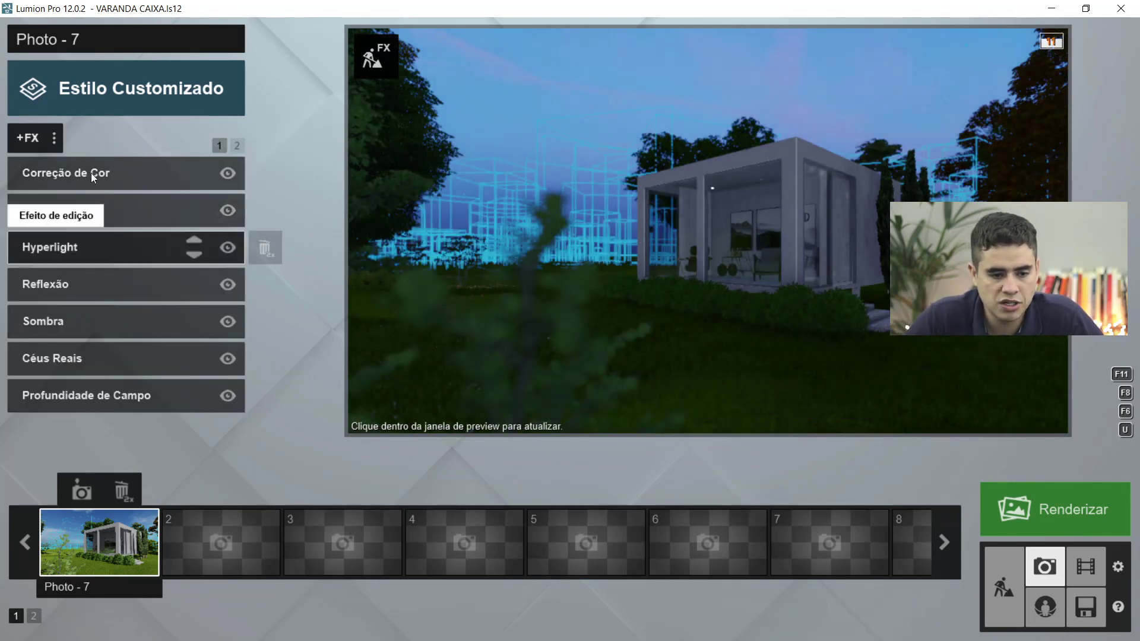
Try the "Esboço" concept effect on the photo and remove it from the stack.
{"action": "left_click", "coordinate": [25, 137]}
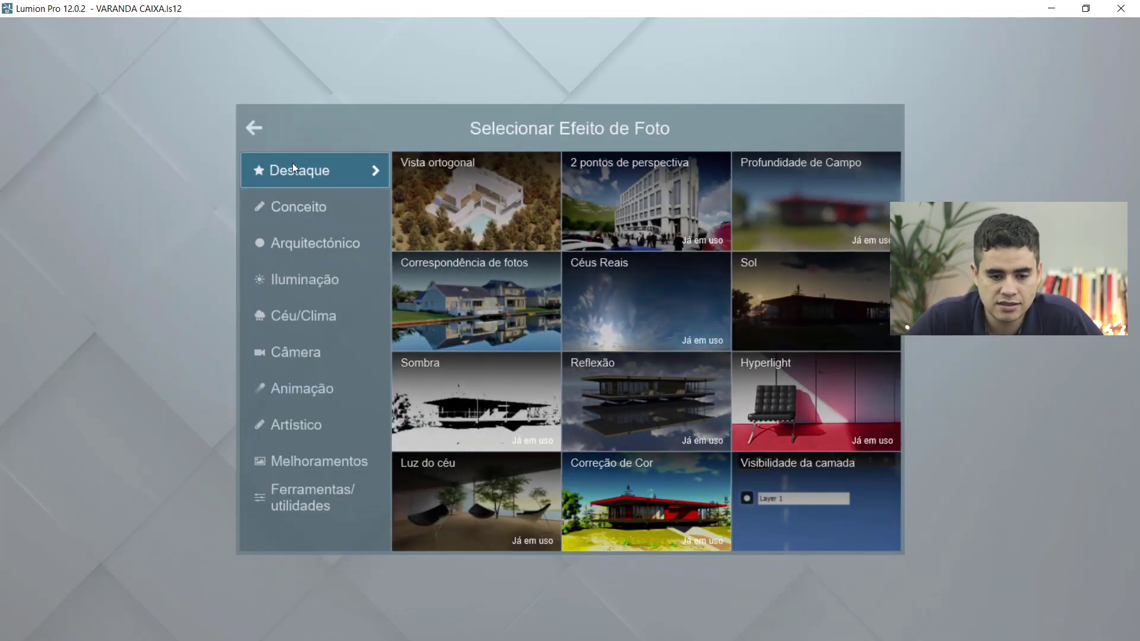
{"action": "left_click", "coordinate": [316, 200]}
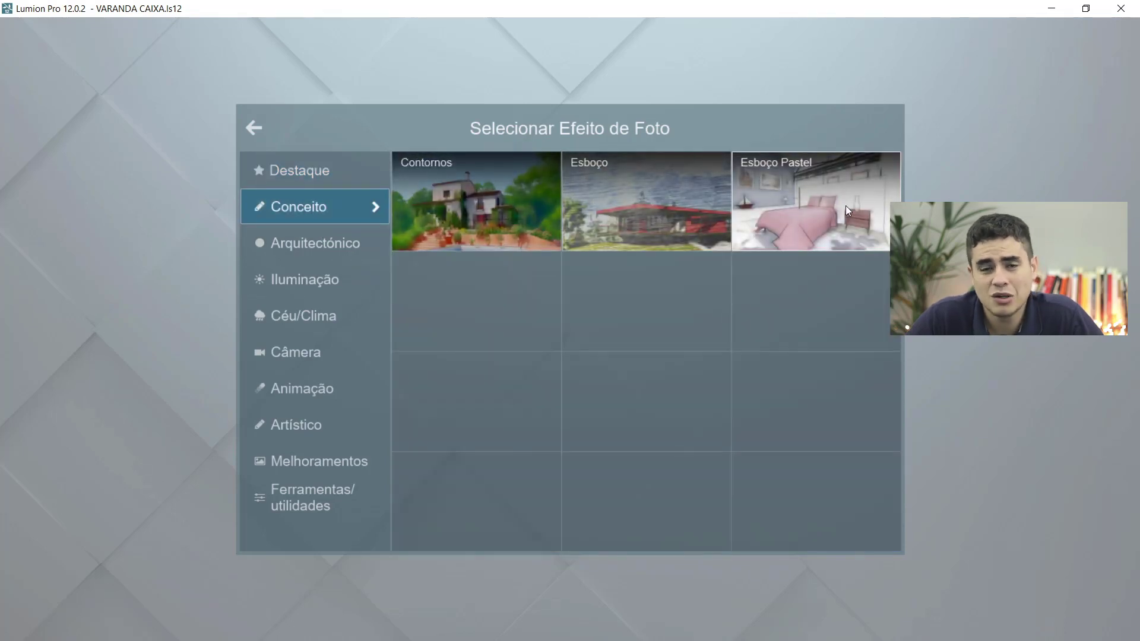
{"action": "left_click", "coordinate": [652, 204]}
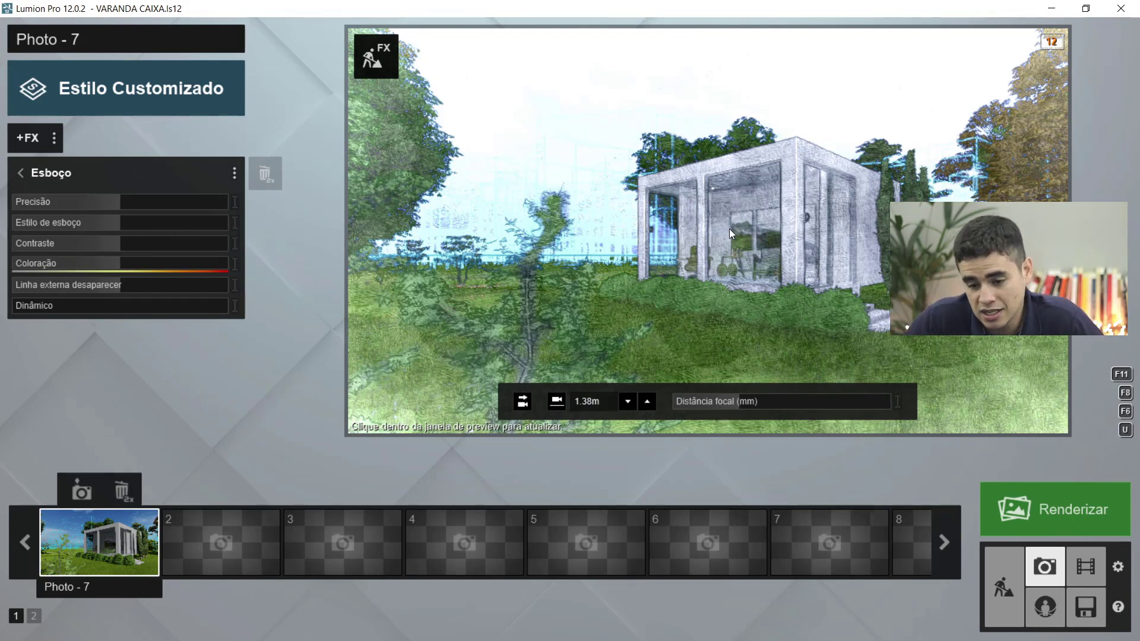
{"action": "left_click", "coordinate": [747, 186]}
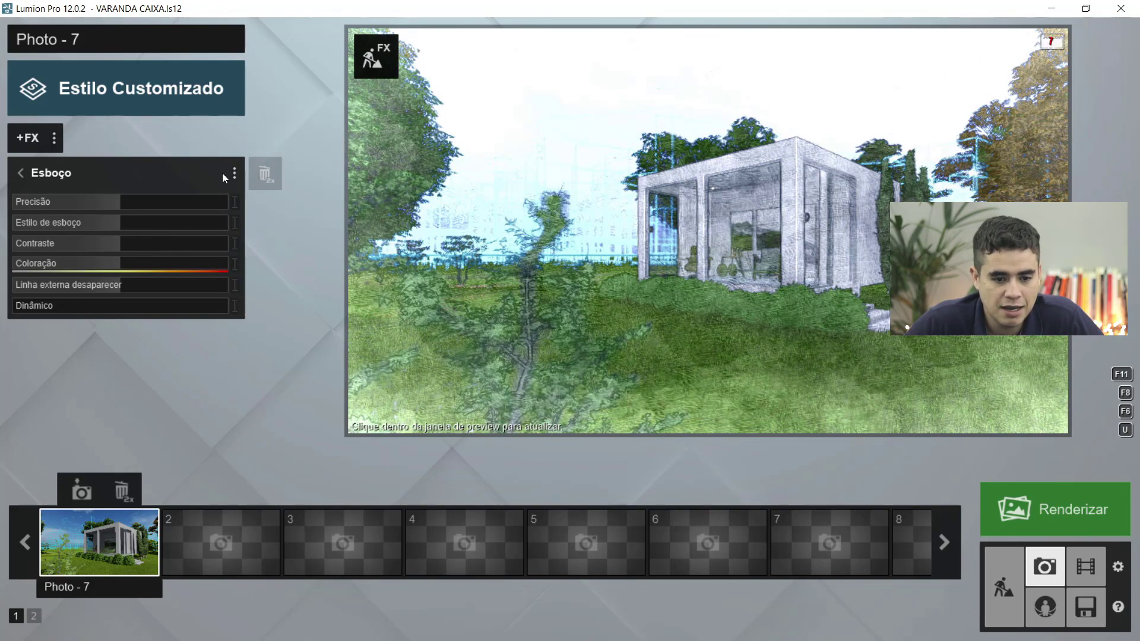
{"action": "double_click", "coordinate": [265, 173]}
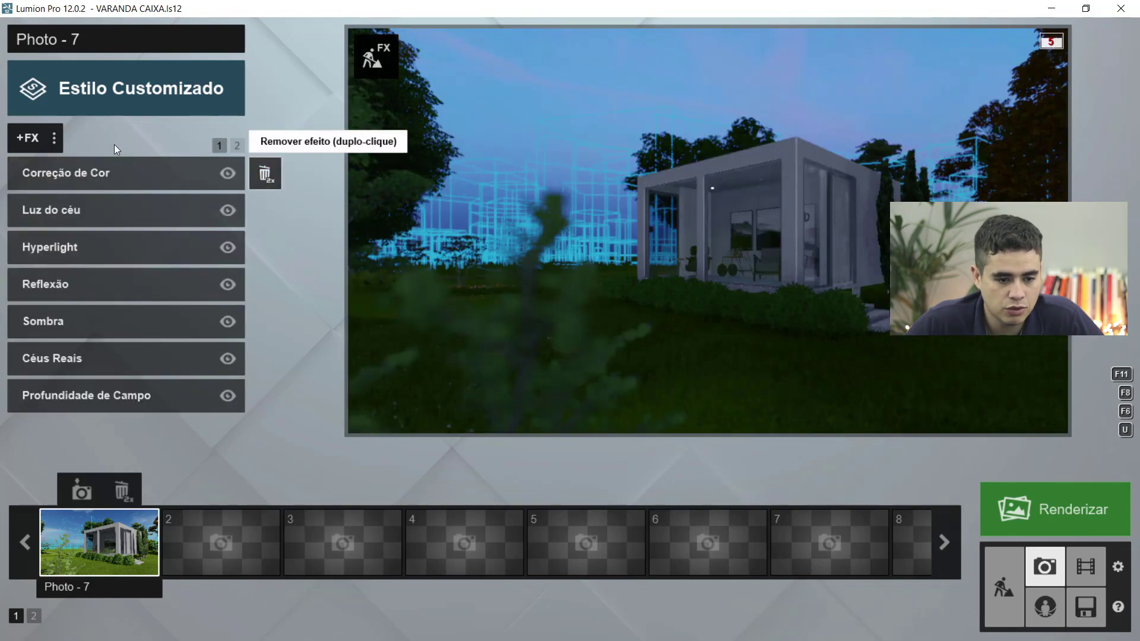
Add the "Aurora Boreal" effect from the Céu/Clima category and raise its Brilho and Mudança de cor.
{"action": "left_click", "coordinate": [33, 138]}
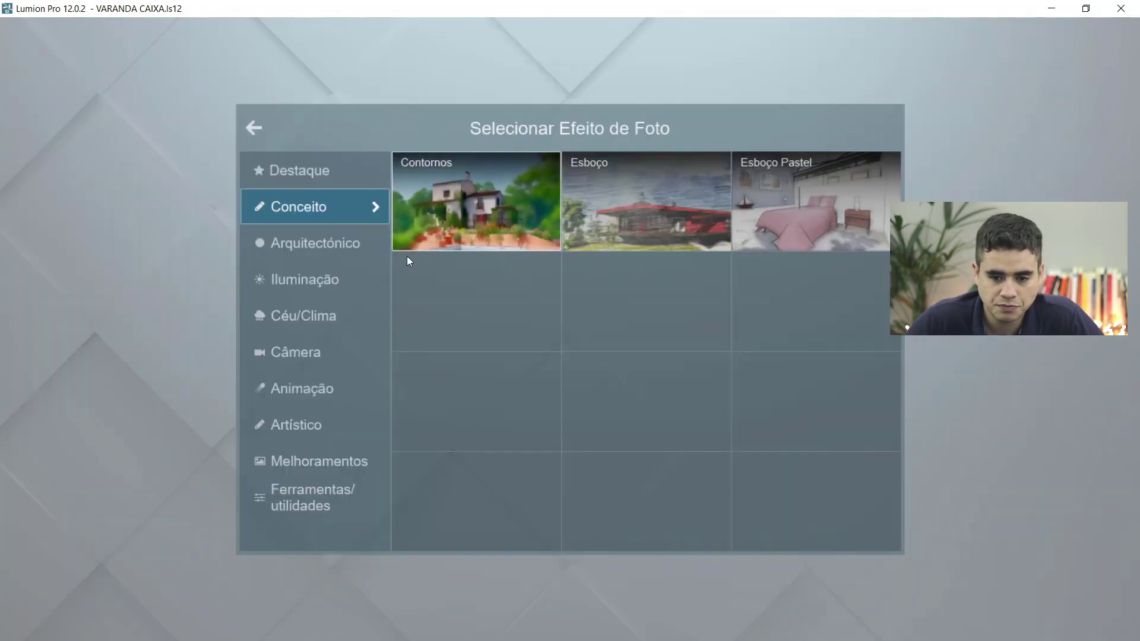
{"action": "left_click", "coordinate": [352, 241]}
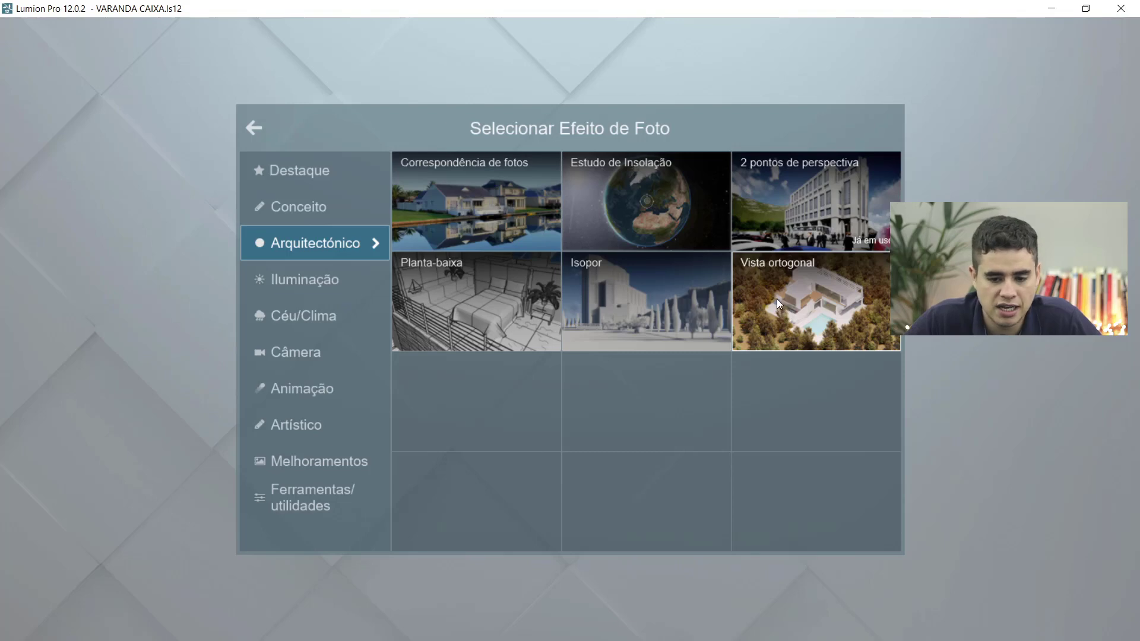
{"action": "left_click", "coordinate": [336, 280]}
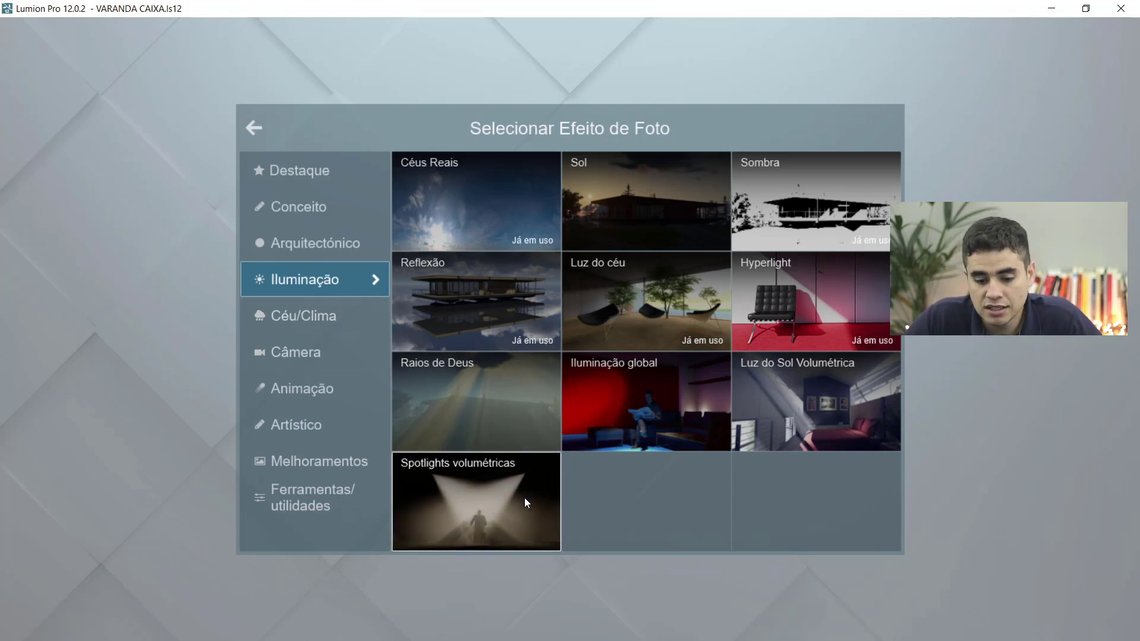
{"action": "left_click", "coordinate": [326, 315]}
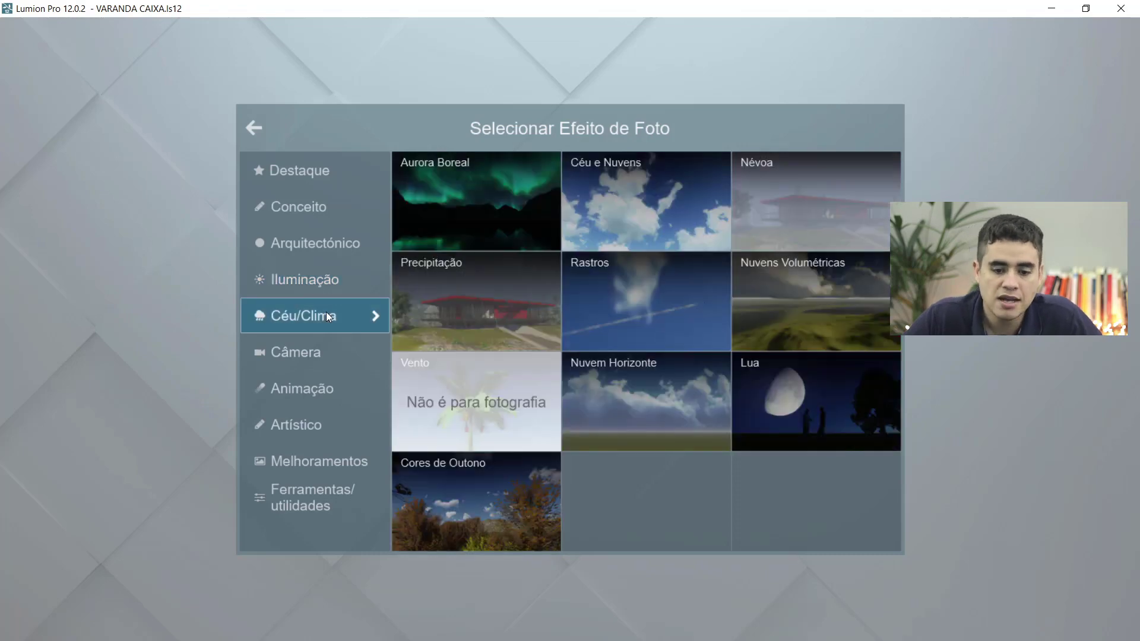
{"action": "left_click", "coordinate": [446, 218]}
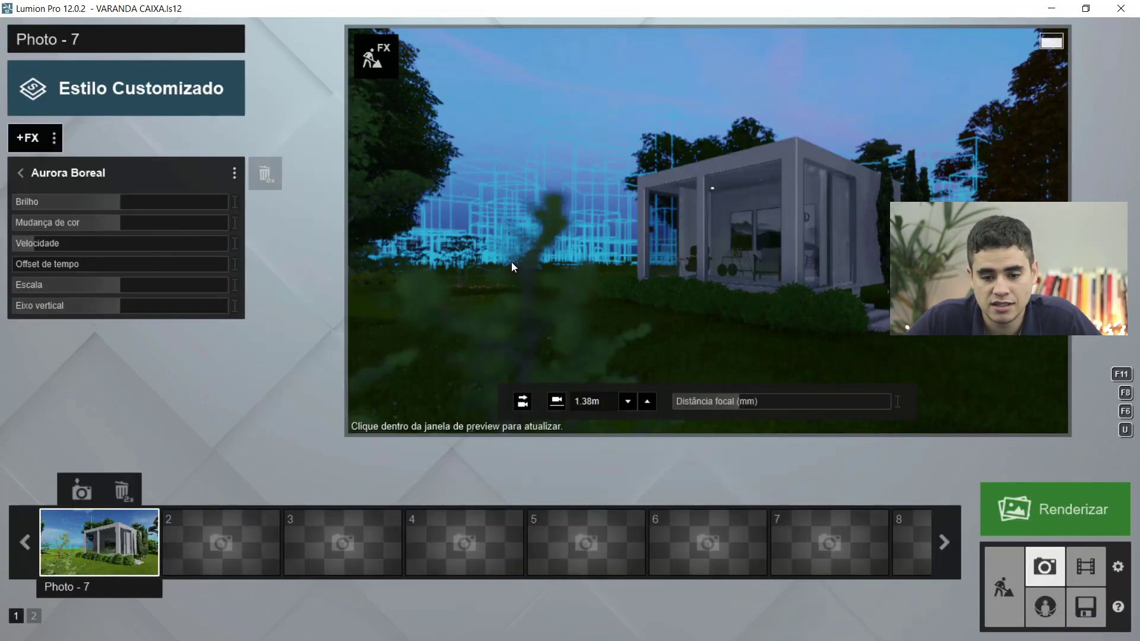
{"action": "left_click_drag", "start_coordinate": [155, 201], "coordinate": [187, 205]}
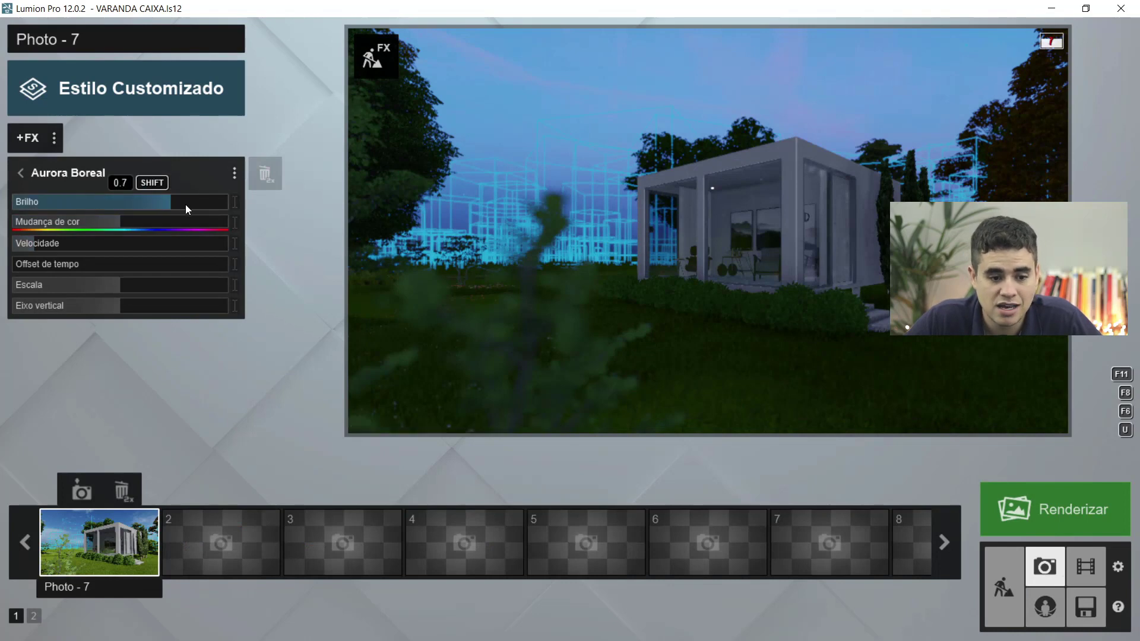
{"action": "left_click_drag", "start_coordinate": [126, 225], "coordinate": [199, 223]}
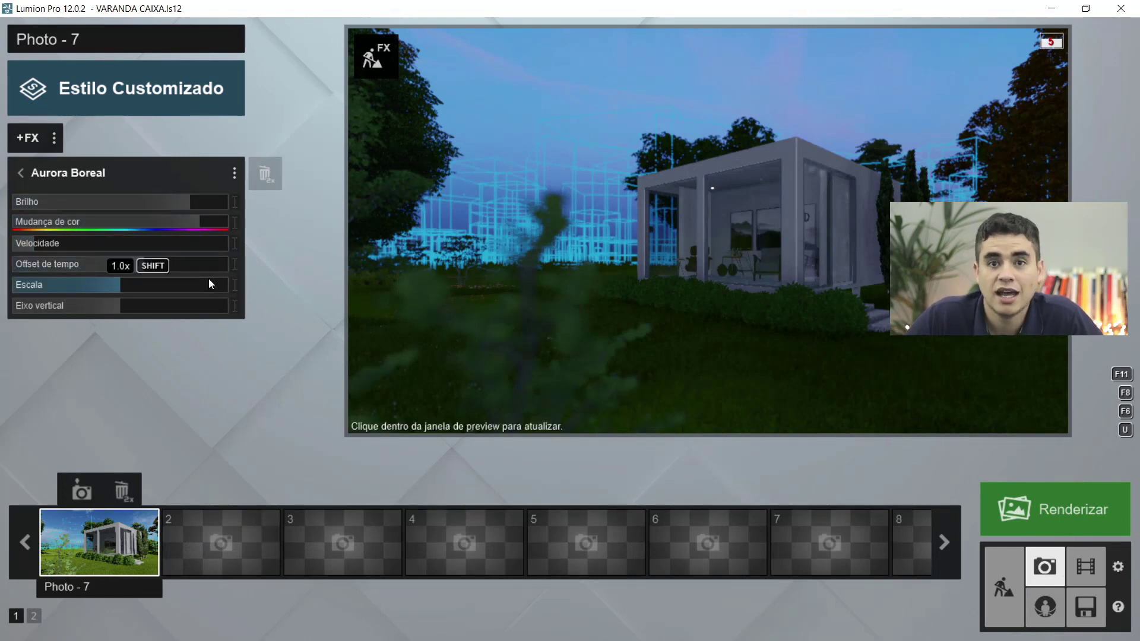
Add the "Névoa" effect and increase its Densidade da névoa, Queda da névoa and Brilho da névoa.
{"action": "left_click", "coordinate": [33, 138]}
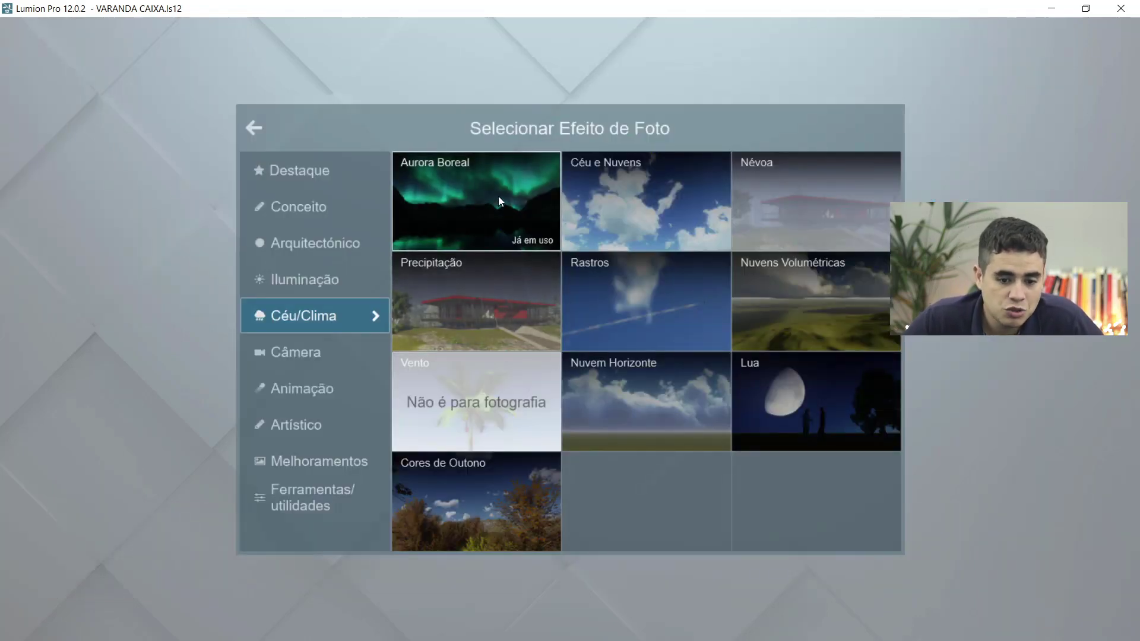
{"action": "left_click", "coordinate": [579, 178]}
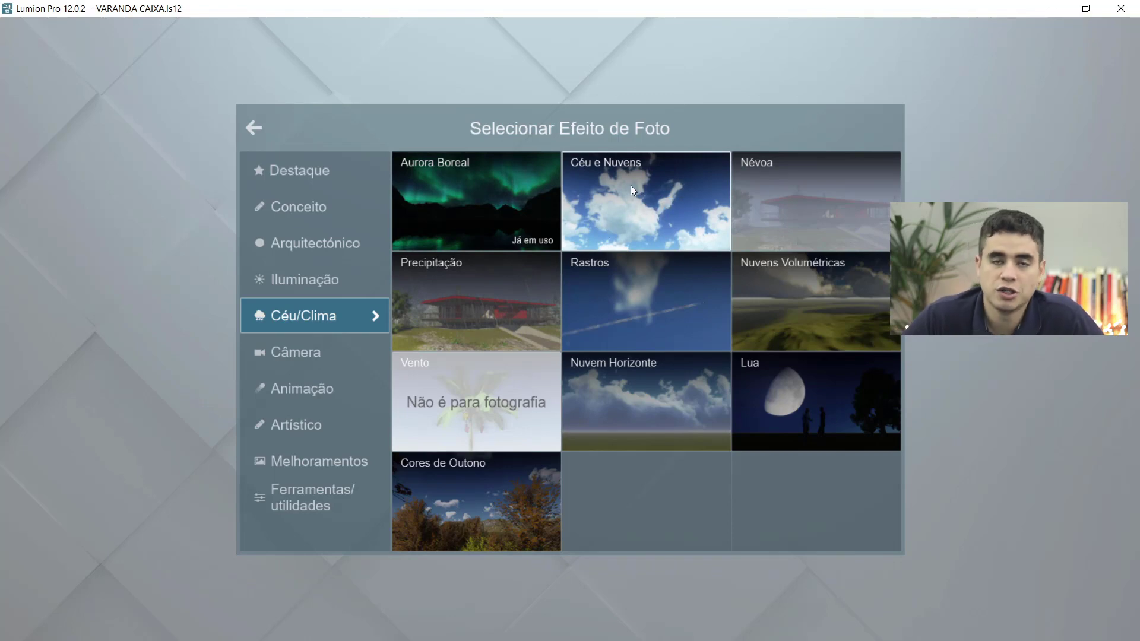
{"action": "left_click", "coordinate": [324, 175]}
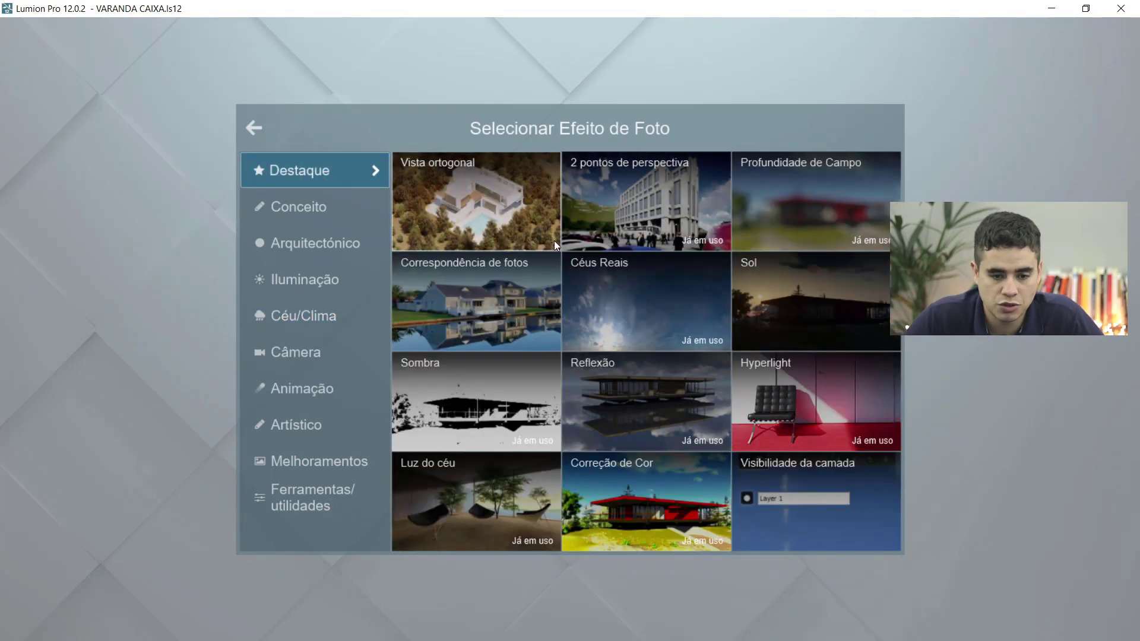
{"action": "left_click", "coordinate": [339, 317]}
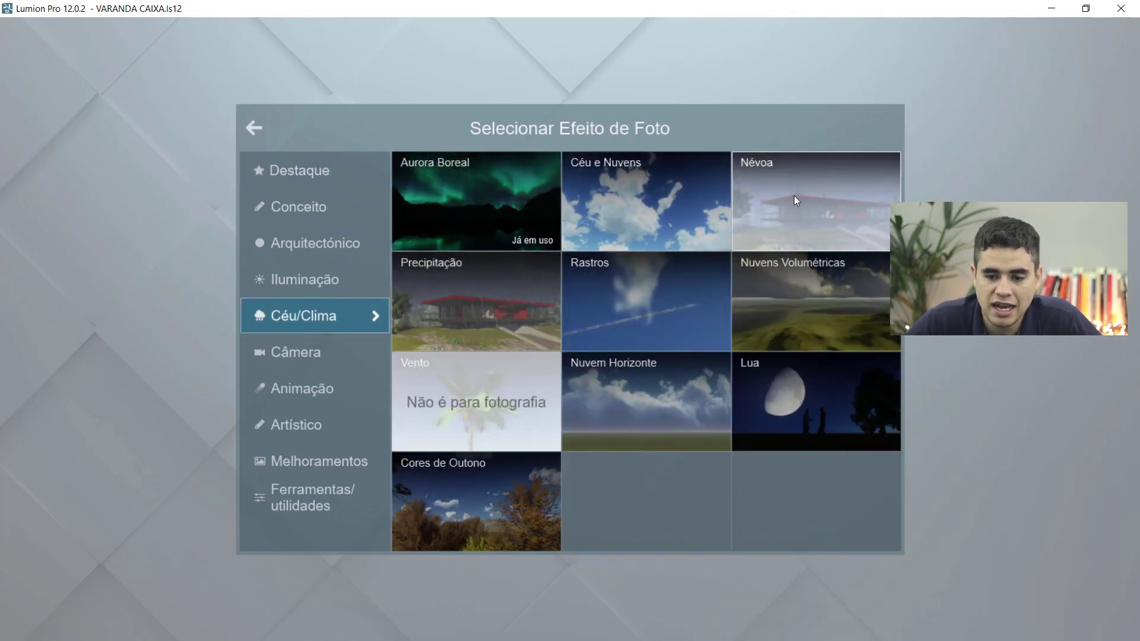
{"action": "left_click", "coordinate": [747, 209]}
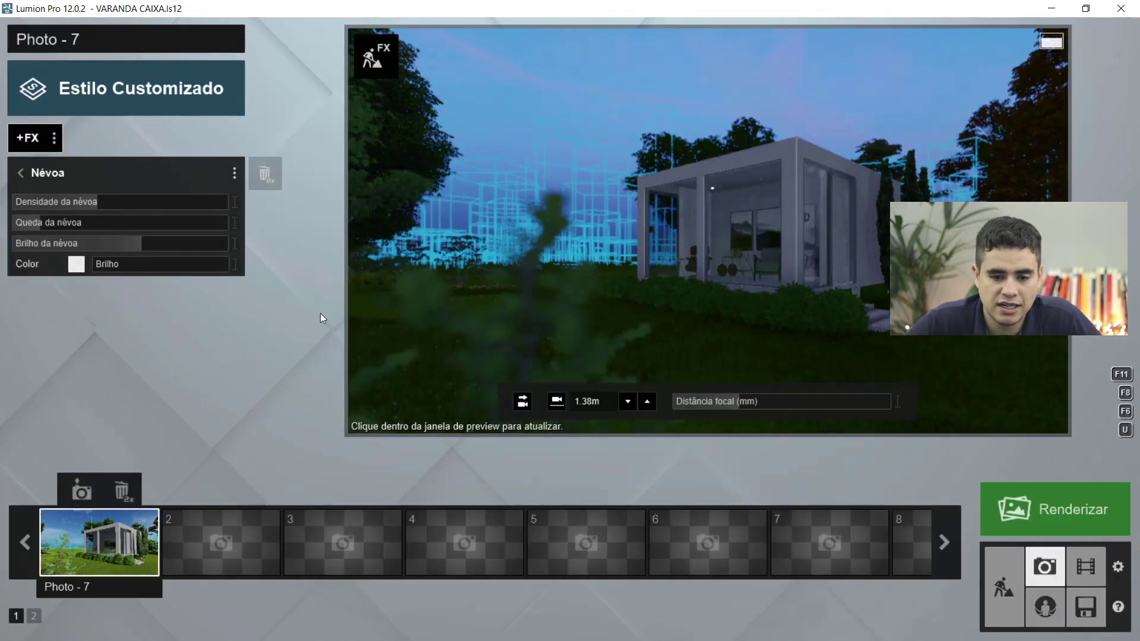
{"action": "left_click_drag", "start_coordinate": [99, 206], "coordinate": [157, 204]}
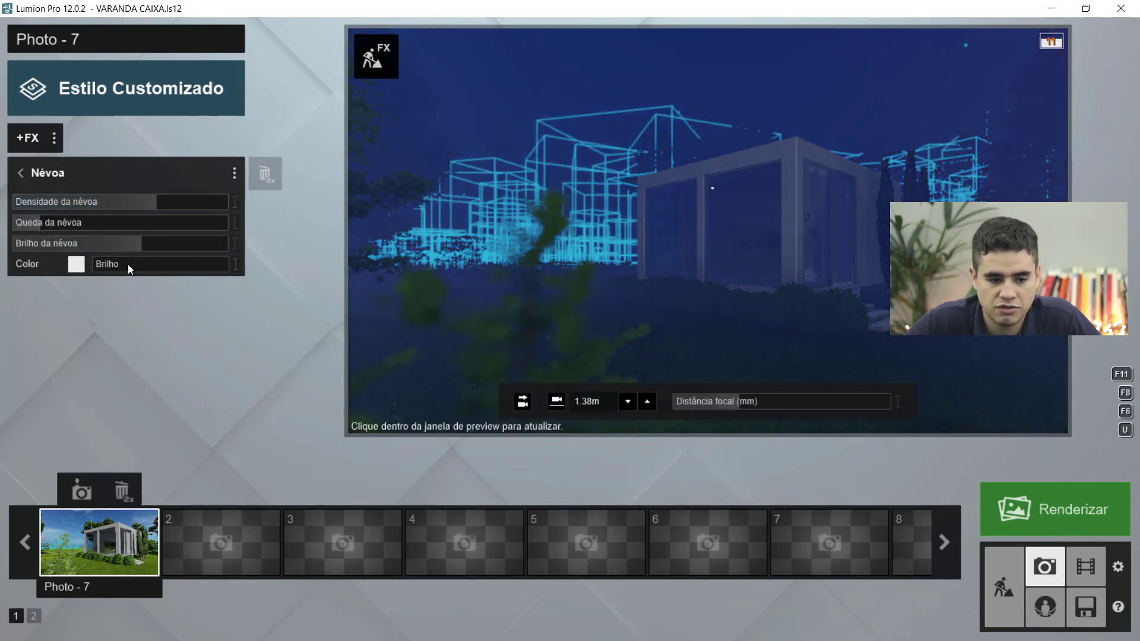
{"action": "left_click_drag", "start_coordinate": [53, 222], "coordinate": [198, 246]}
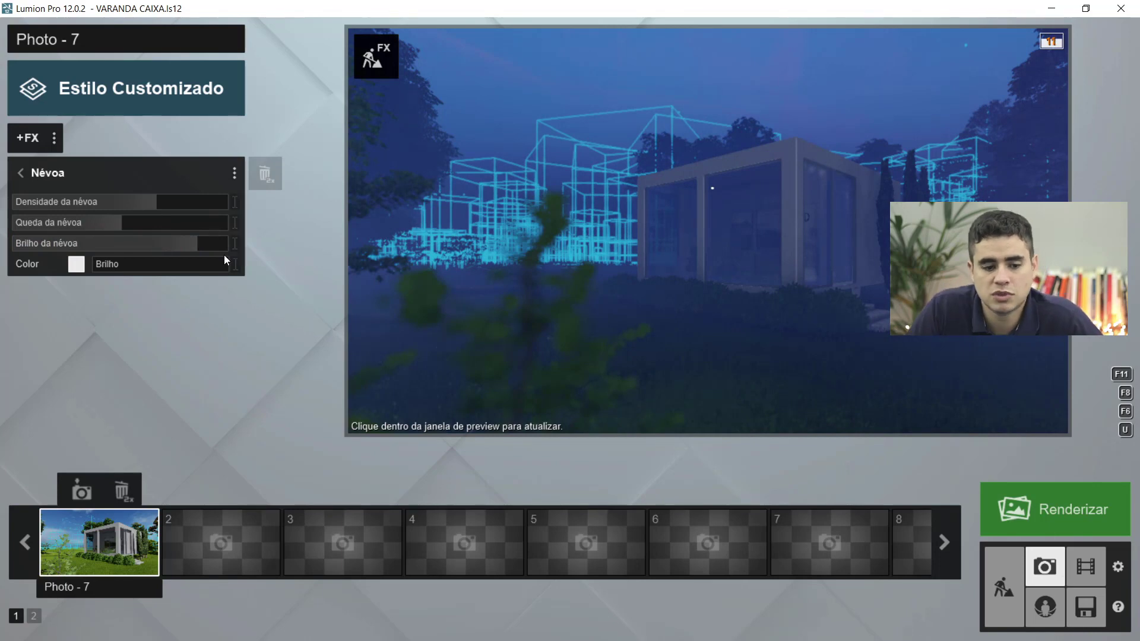
Remove the "Névoa" and "Aurora Boreal" effects from the photo's effect stack.
{"action": "left_click", "coordinate": [20, 172]}
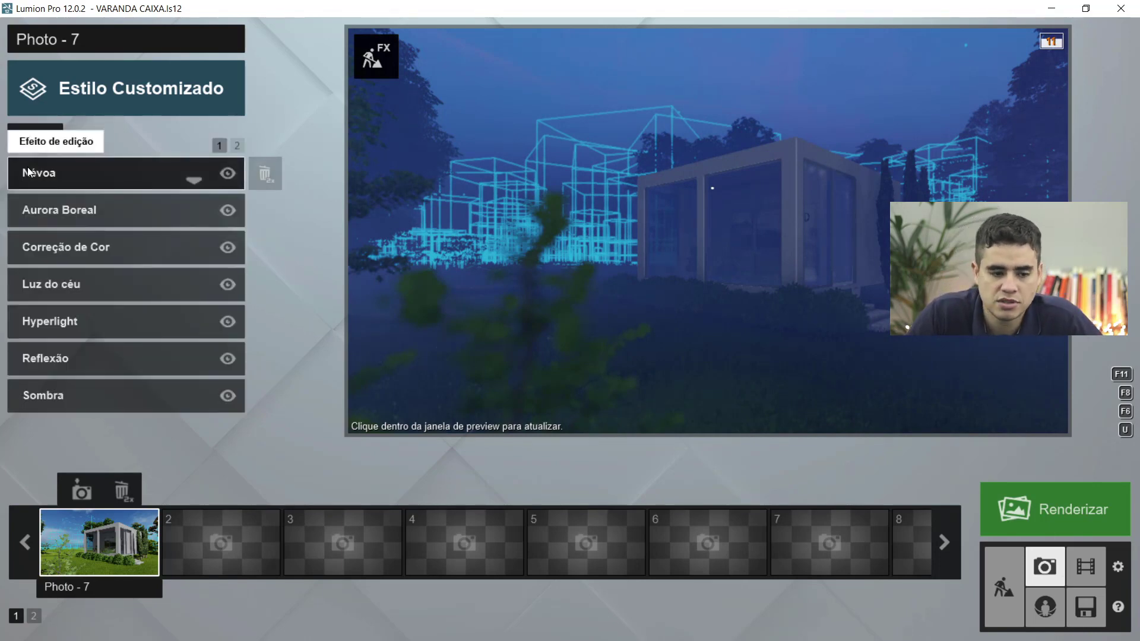
{"action": "double_click", "coordinate": [268, 174]}
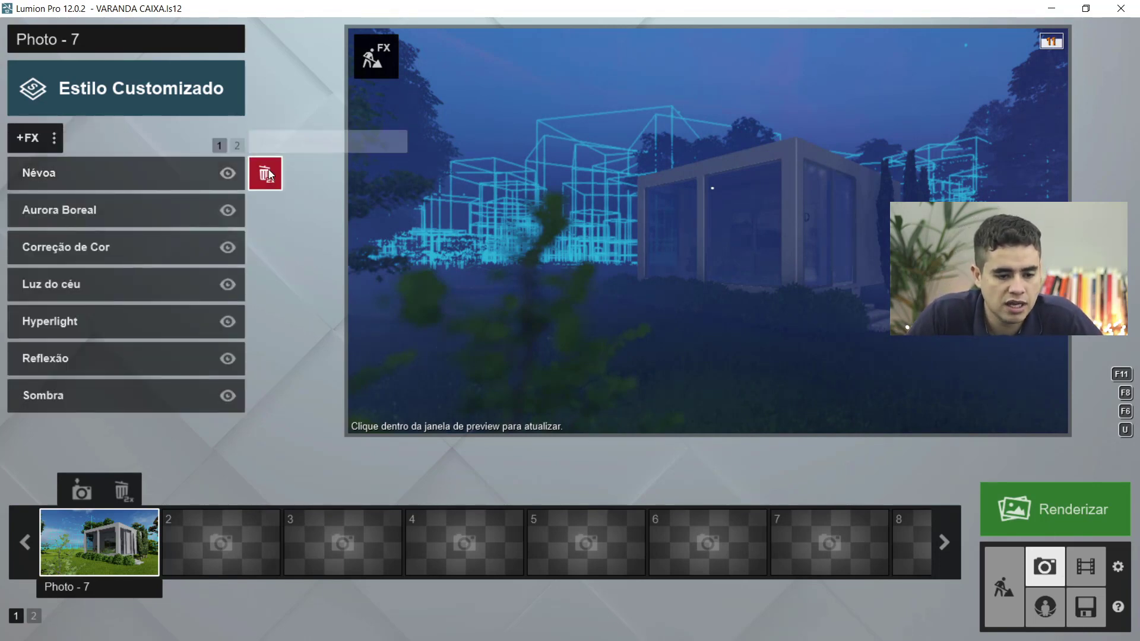
{"action": "double_click", "coordinate": [264, 174]}
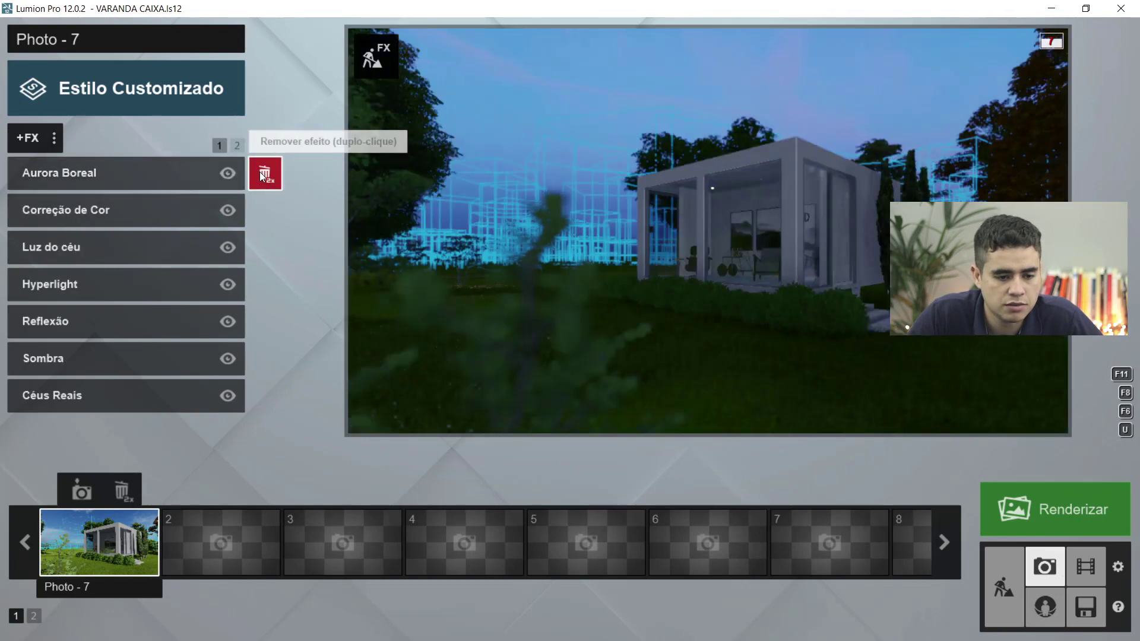
Add the "Precipitação" effect to the photo with its default settings and reopen the photo effect selection.
{"action": "left_click", "coordinate": [26, 141]}
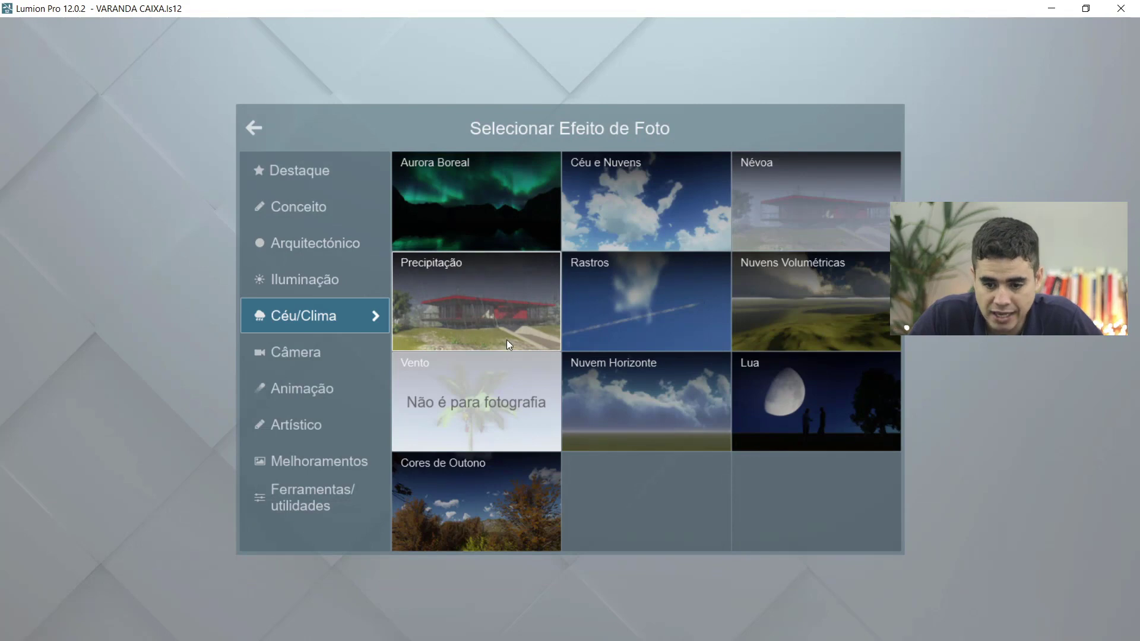
{"action": "left_click", "coordinate": [482, 319]}
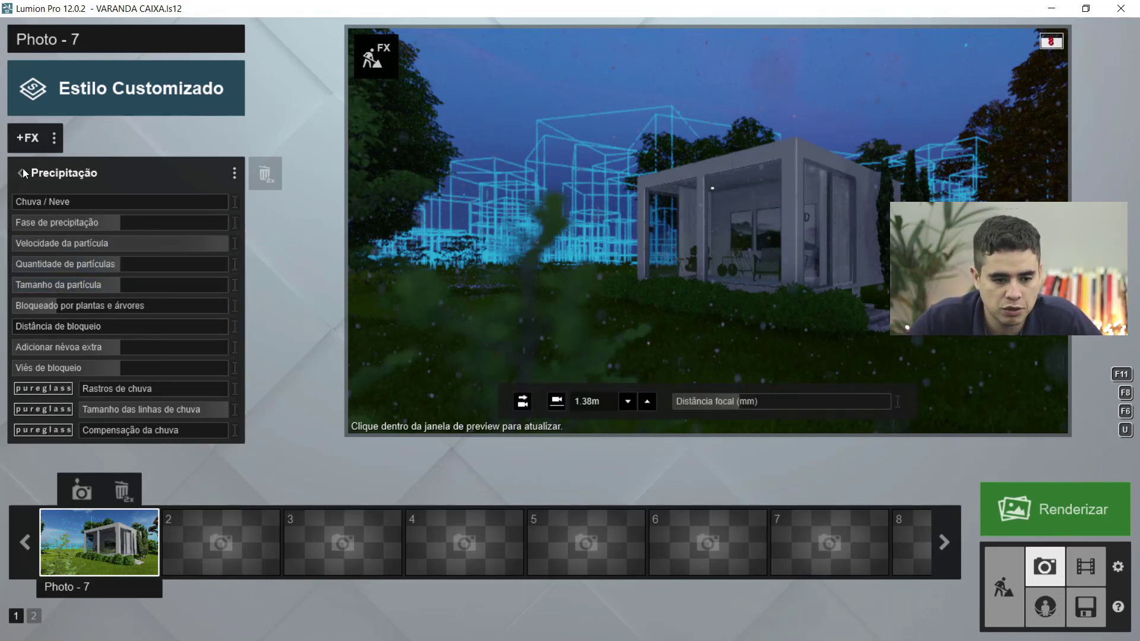
{"action": "left_click", "coordinate": [28, 138]}
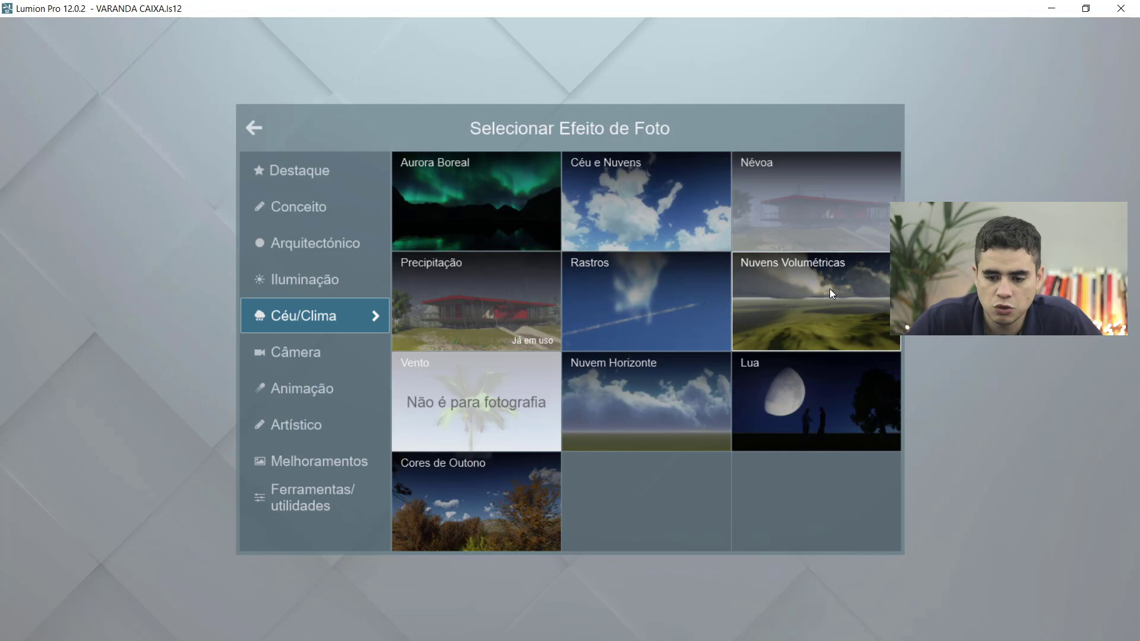
Add the "Exposição" effect from the Câmera category, raise its Exposição value and update the photo preview.
{"action": "left_click", "coordinate": [310, 168]}
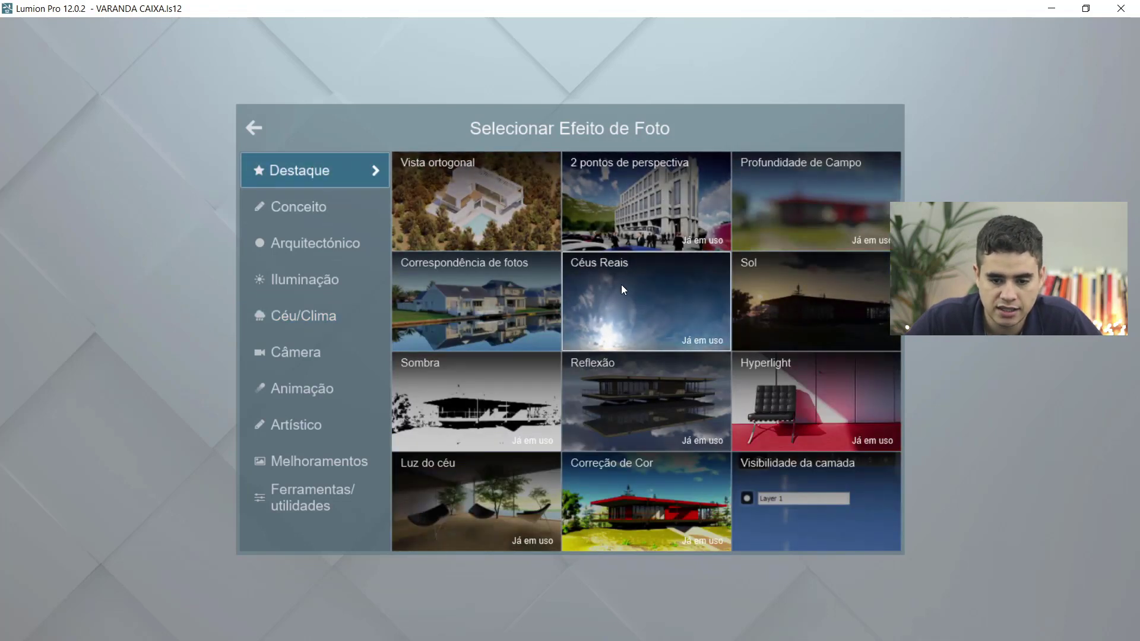
{"action": "left_click", "coordinate": [333, 315]}
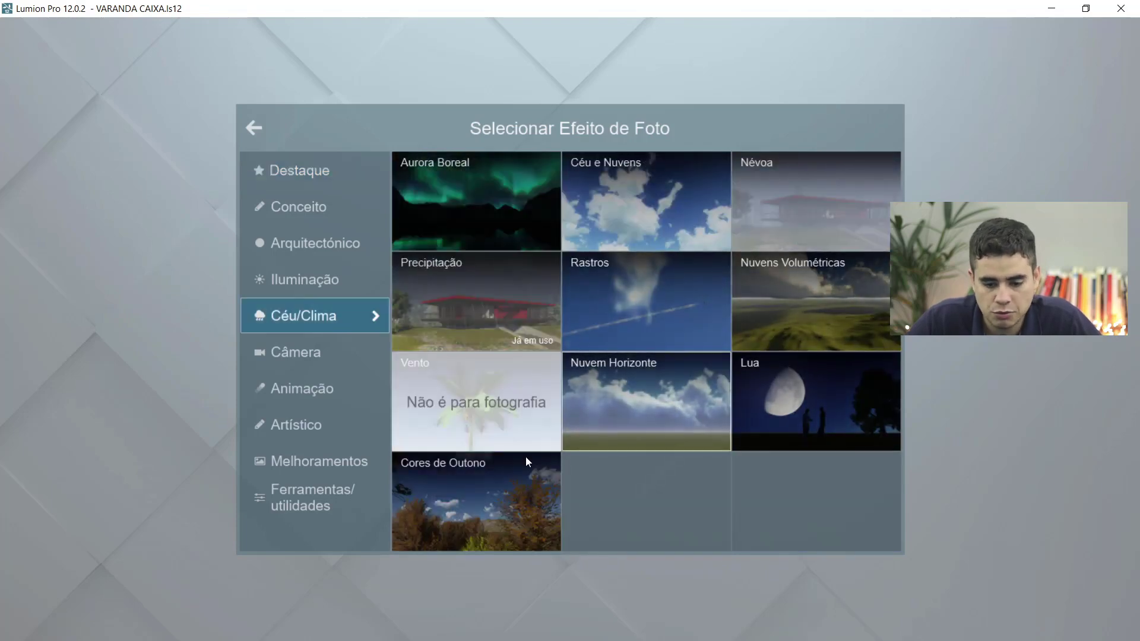
{"action": "left_click", "coordinate": [304, 350]}
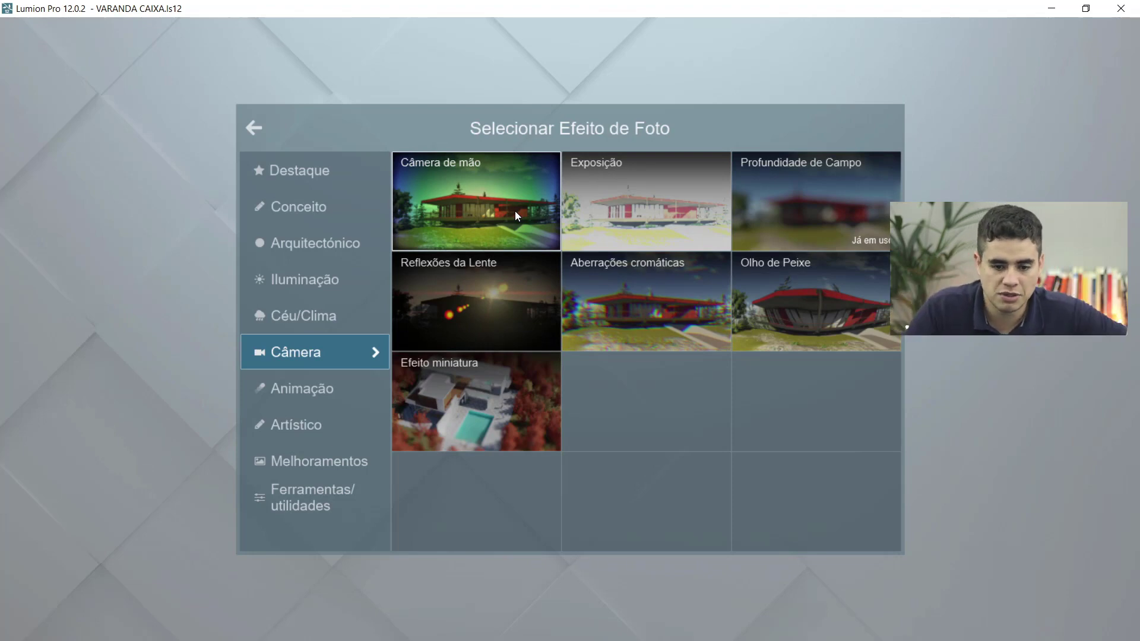
{"action": "left_click", "coordinate": [607, 199]}
{"action": "left_click_drag", "start_coordinate": [116, 201], "coordinate": [158, 203]}
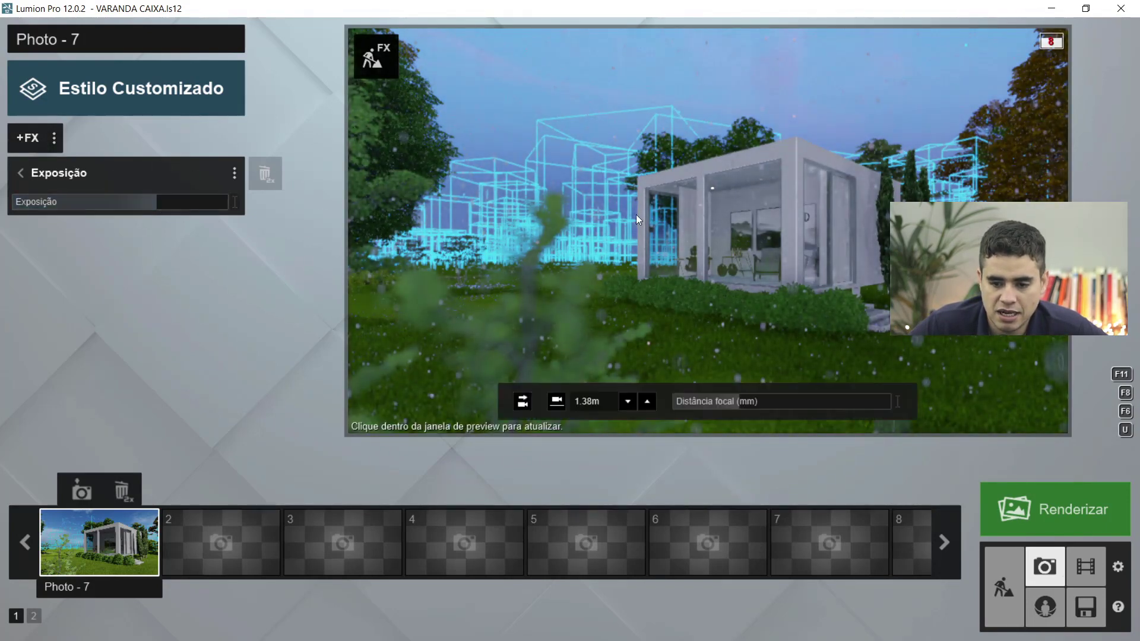
{"action": "left_click", "coordinate": [609, 204]}
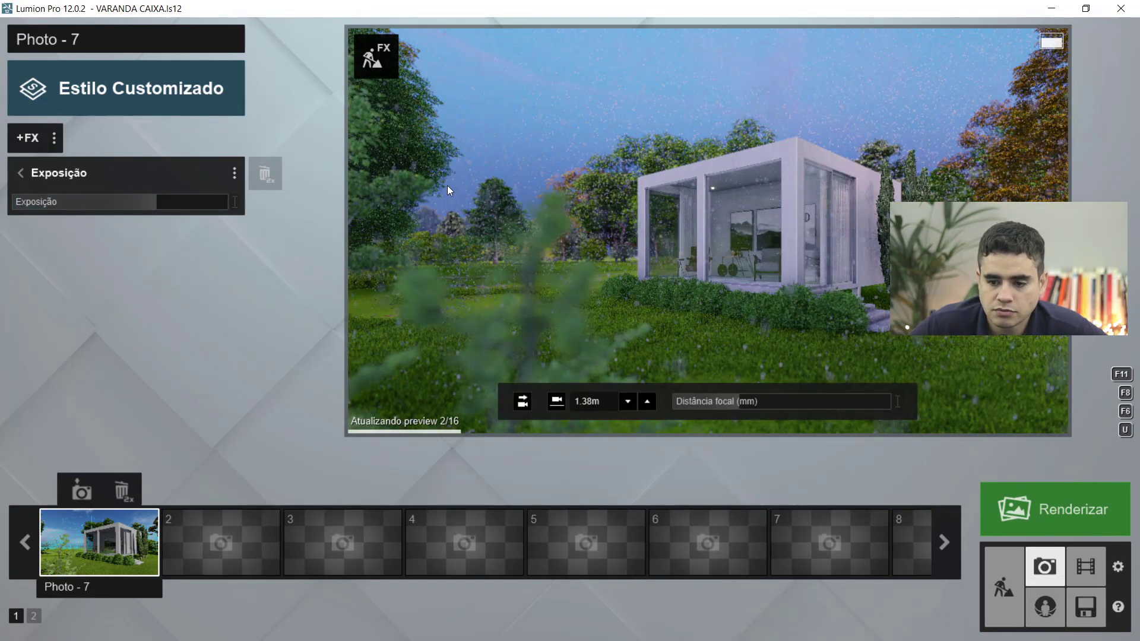
Remove the "Precipitação" effect from the photo's effect stack and reopen the photo effect selection.
{"action": "left_click", "coordinate": [17, 172]}
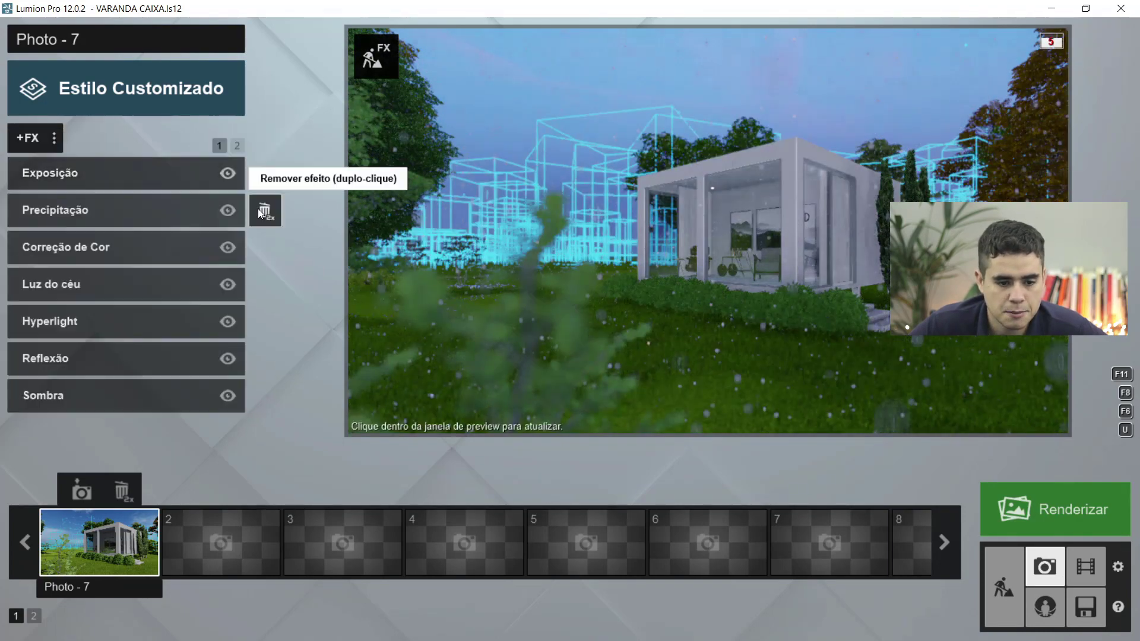
{"action": "left_click", "coordinate": [259, 210]}
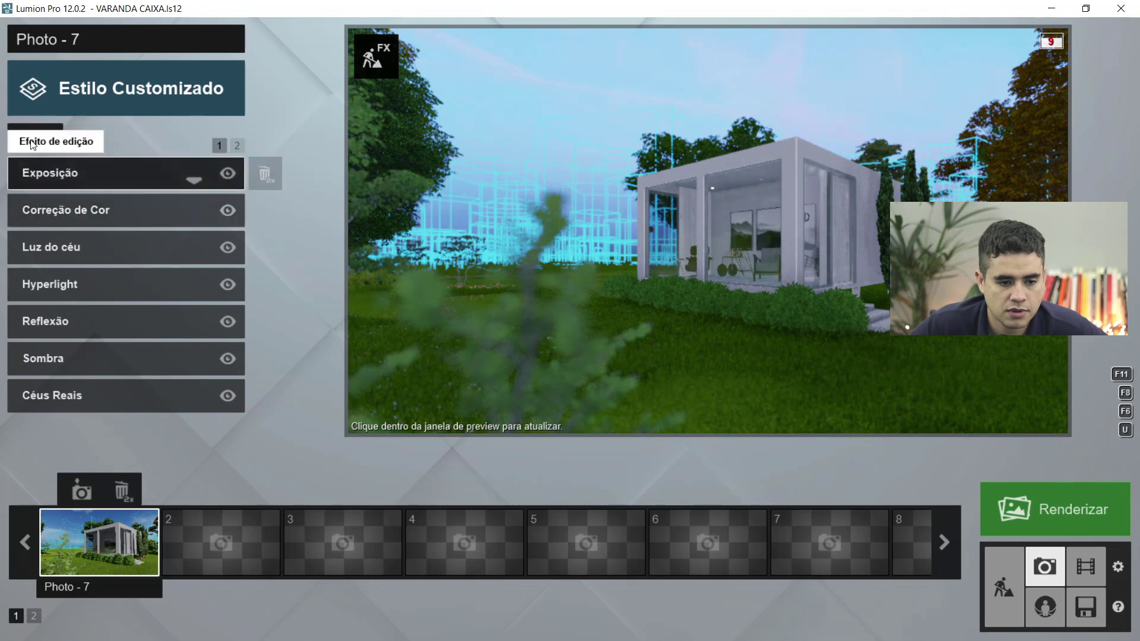
{"action": "left_click", "coordinate": [30, 139]}
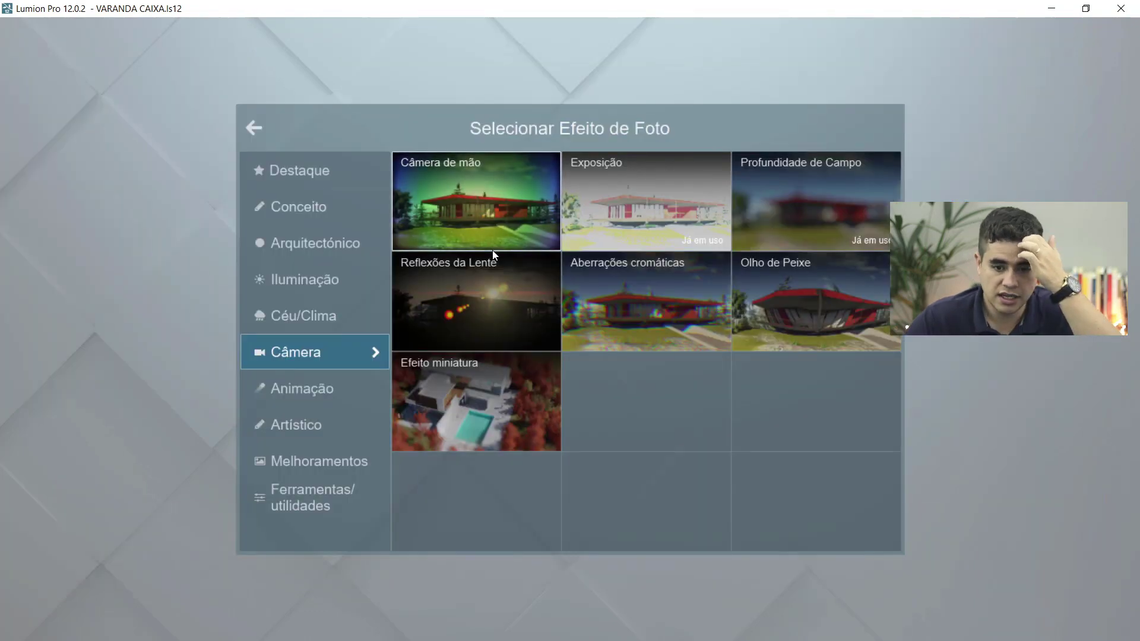
Try the "Olho de Peixe" camera effect with a raised Distorção, and remove it from the photo.
{"action": "left_click", "coordinate": [716, 238]}
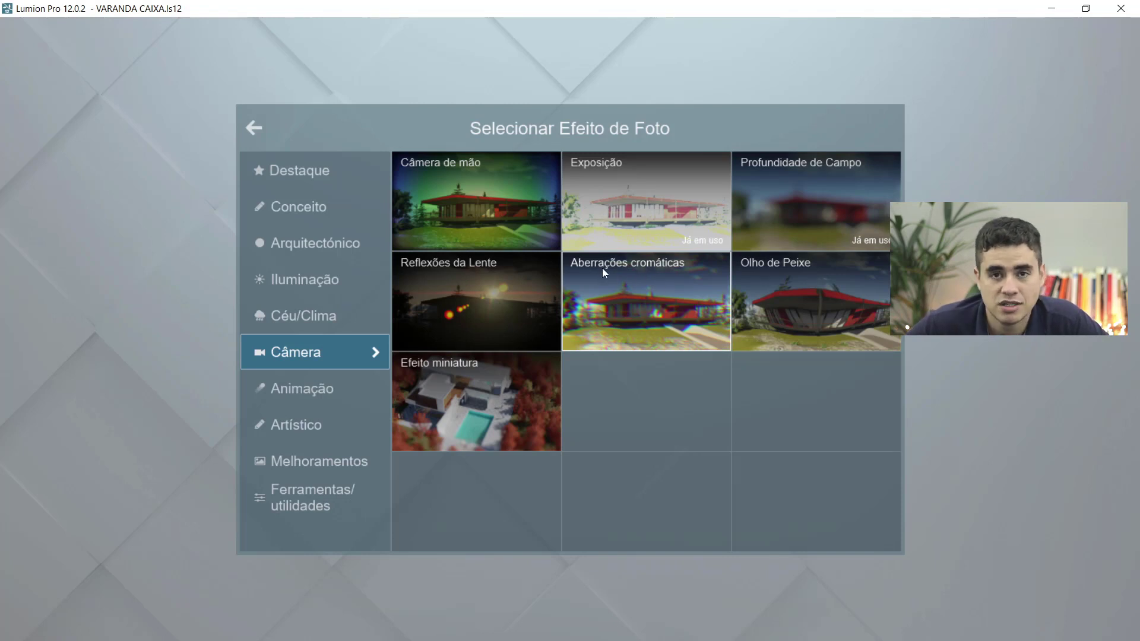
{"action": "left_click", "coordinate": [773, 290]}
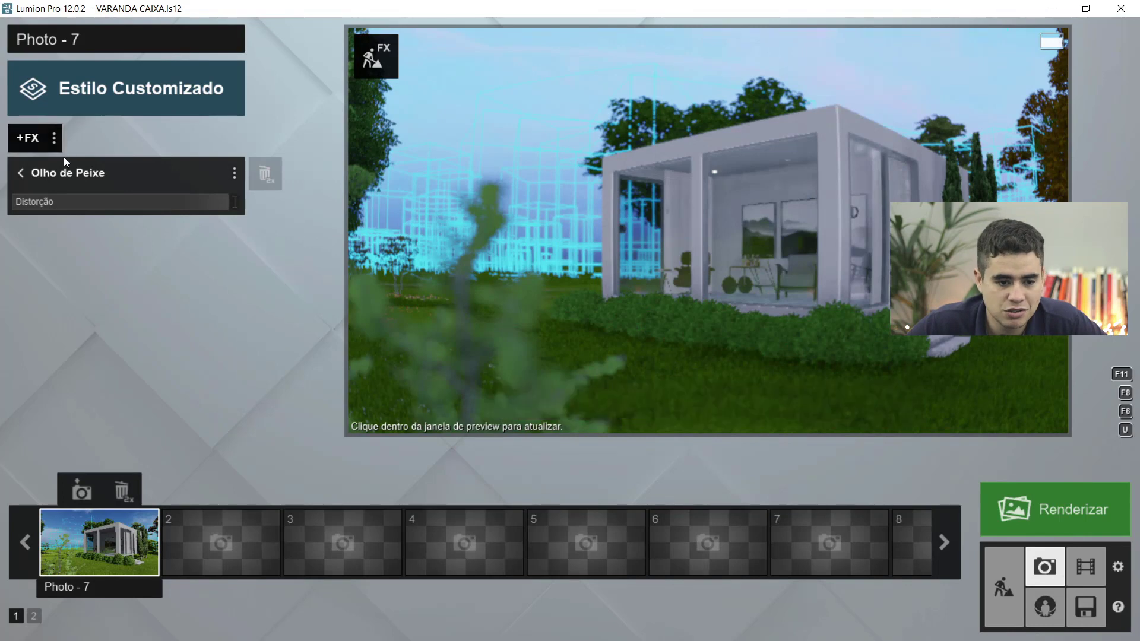
{"action": "left_click_drag", "start_coordinate": [169, 204], "coordinate": [269, 208]}
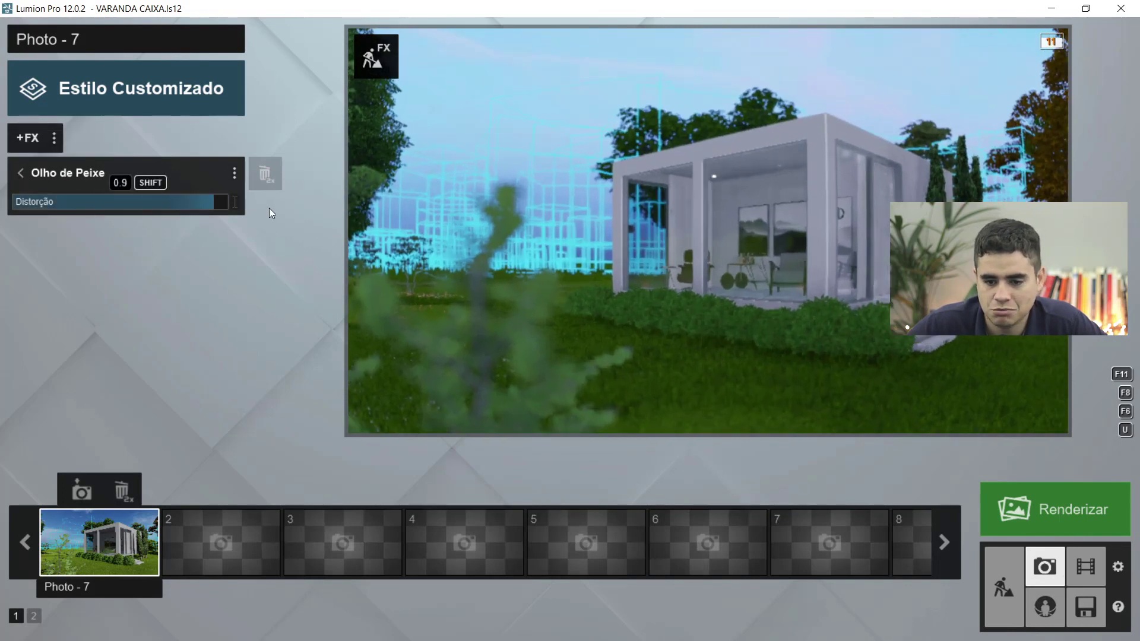
{"action": "double_click", "coordinate": [263, 178]}
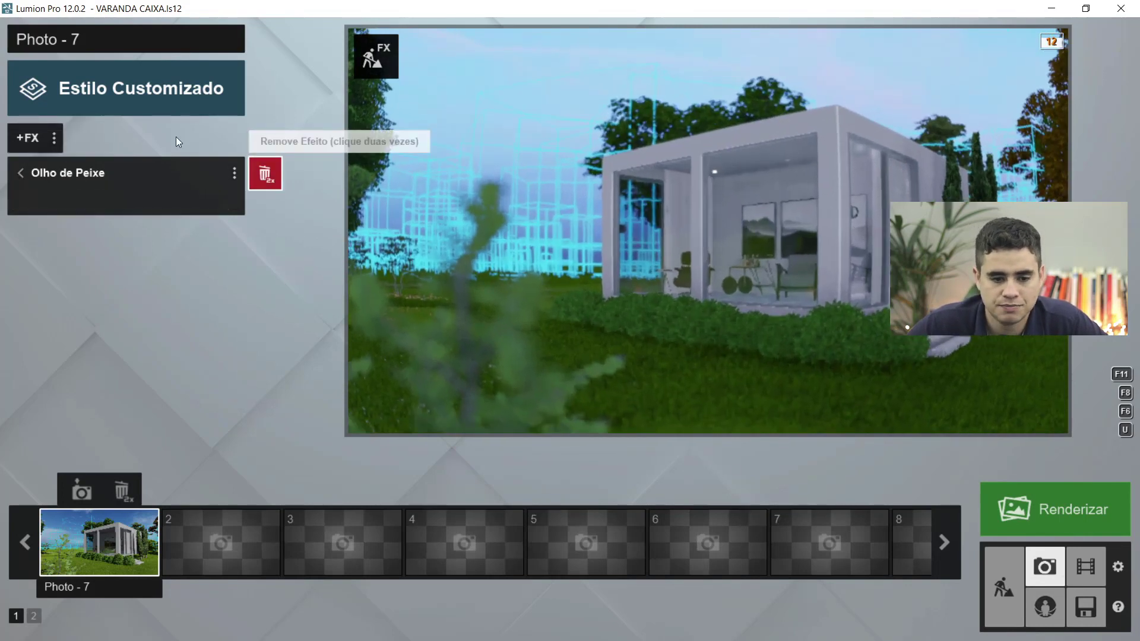
Try the "Pintura a Óleo" effect from the Artístico category in an updated preview, and remove it from the photo.
{"action": "left_click", "coordinate": [32, 138]}
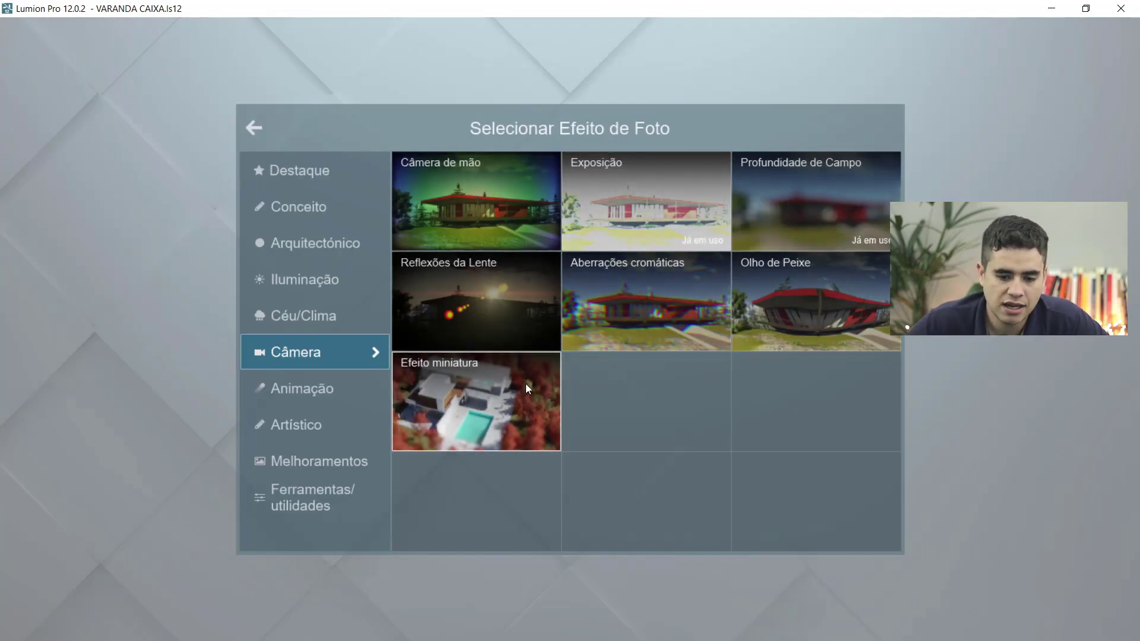
{"action": "left_click", "coordinate": [334, 388]}
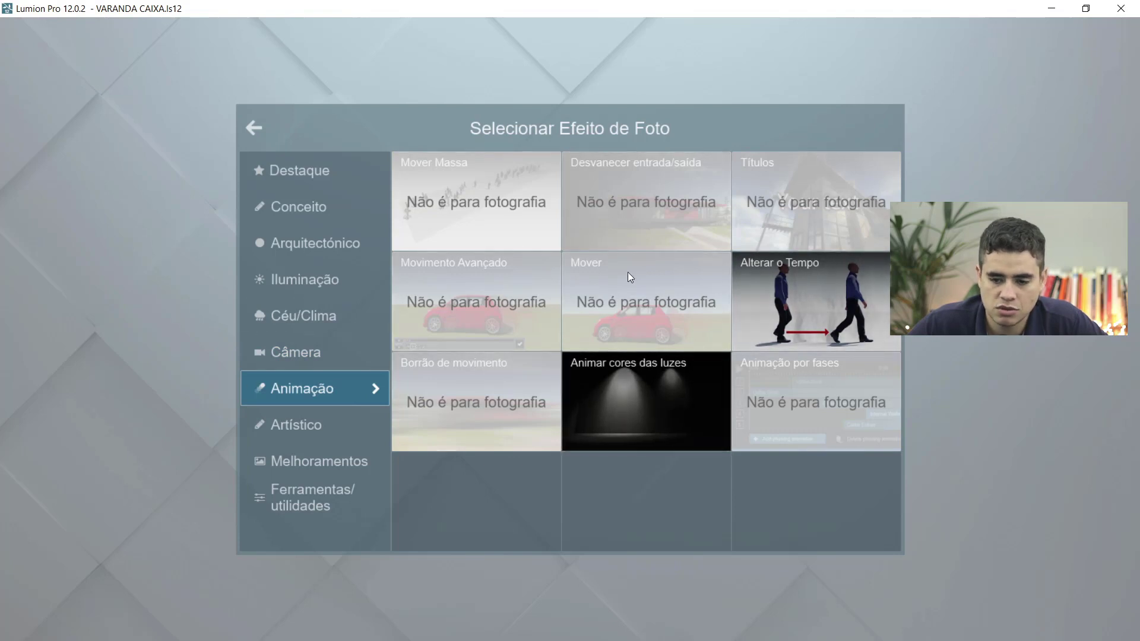
{"action": "left_click", "coordinate": [335, 416]}
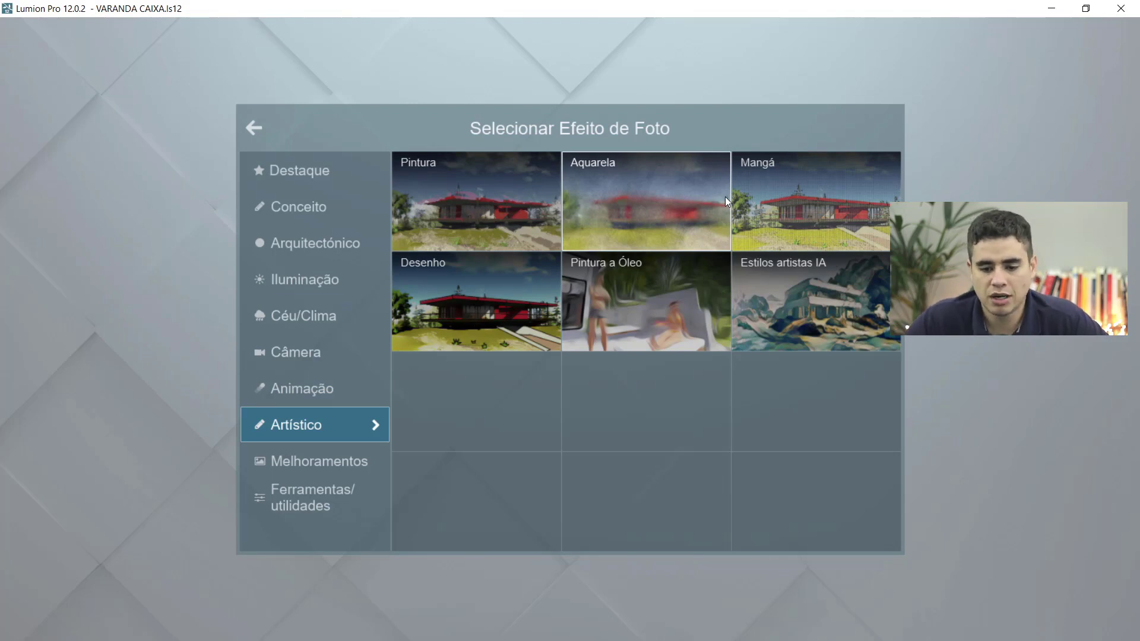
{"action": "left_click", "coordinate": [665, 290]}
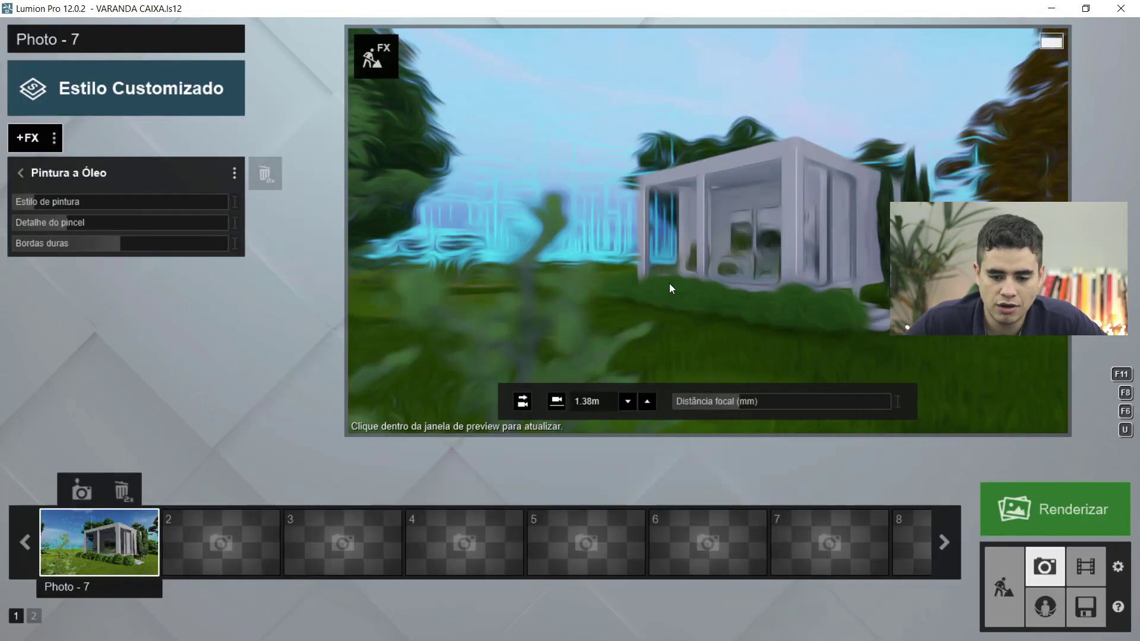
{"action": "left_click", "coordinate": [743, 239]}
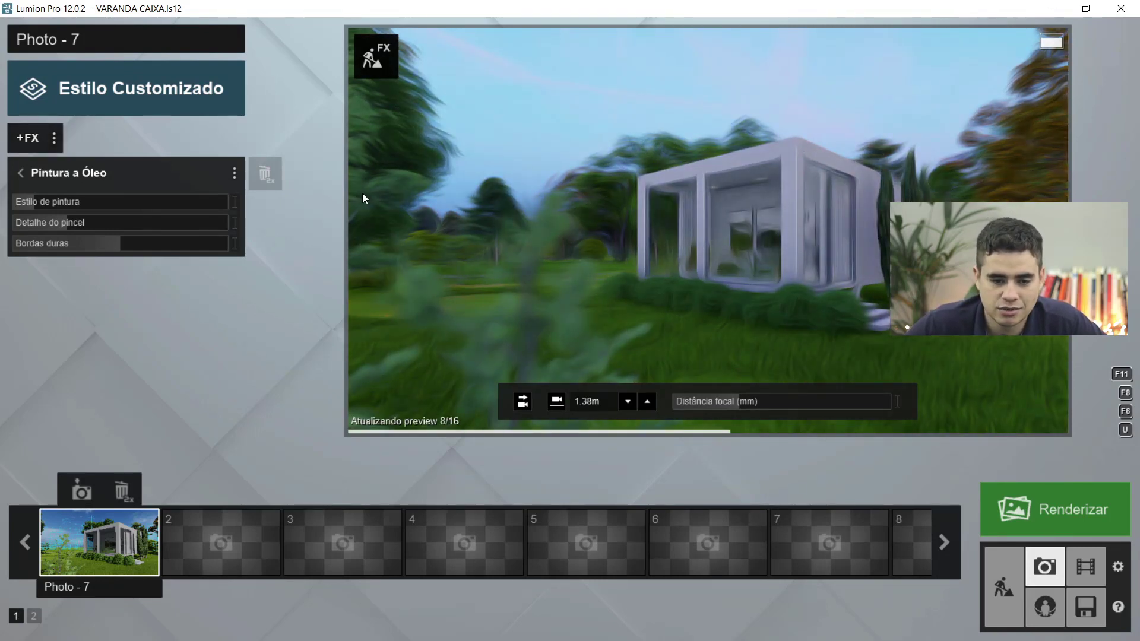
{"action": "left_click", "coordinate": [264, 174]}
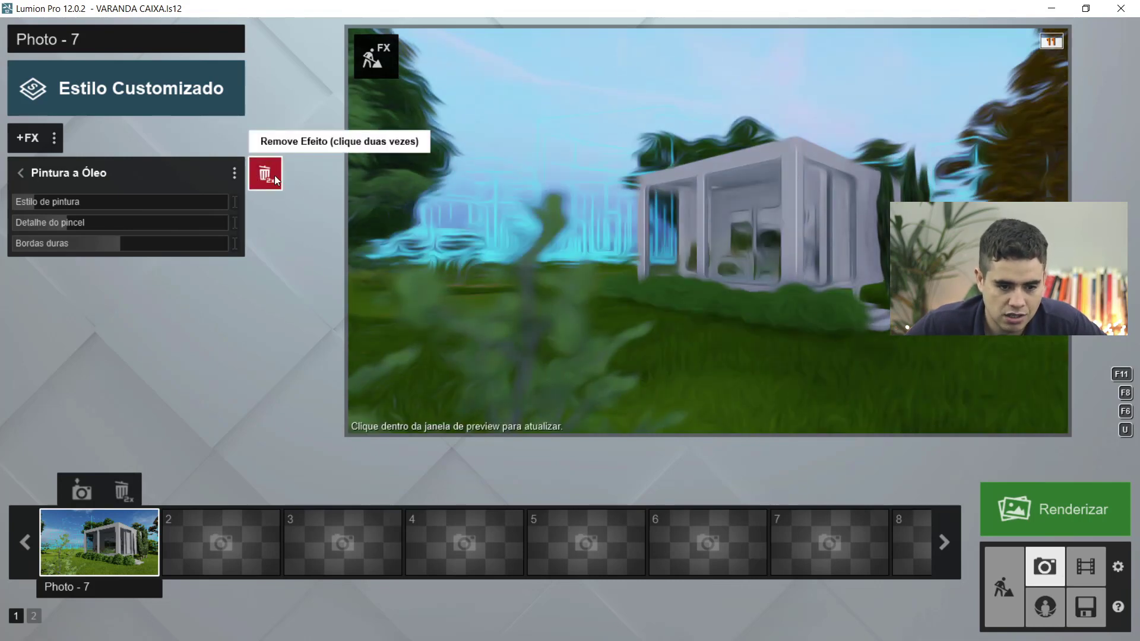
{"action": "left_click", "coordinate": [275, 175]}
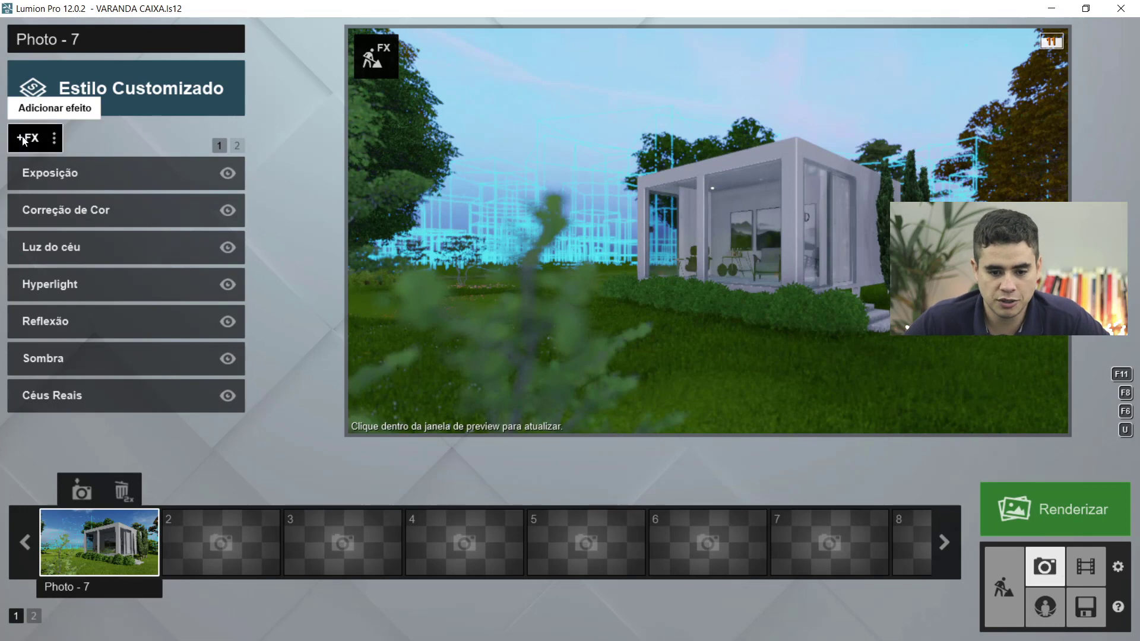
Try the "Lab. de Cores Analógicas" effect from the Melhoramentos category with Estilo at 1.5, and remove it.
{"action": "left_click", "coordinate": [24, 138]}
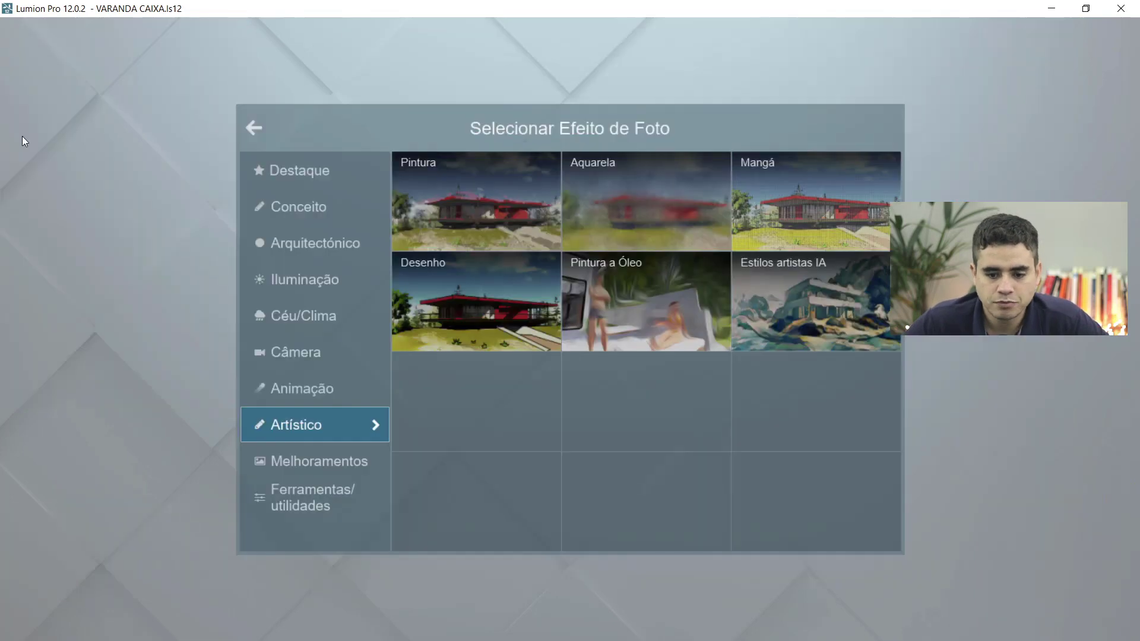
{"action": "left_click", "coordinate": [305, 459]}
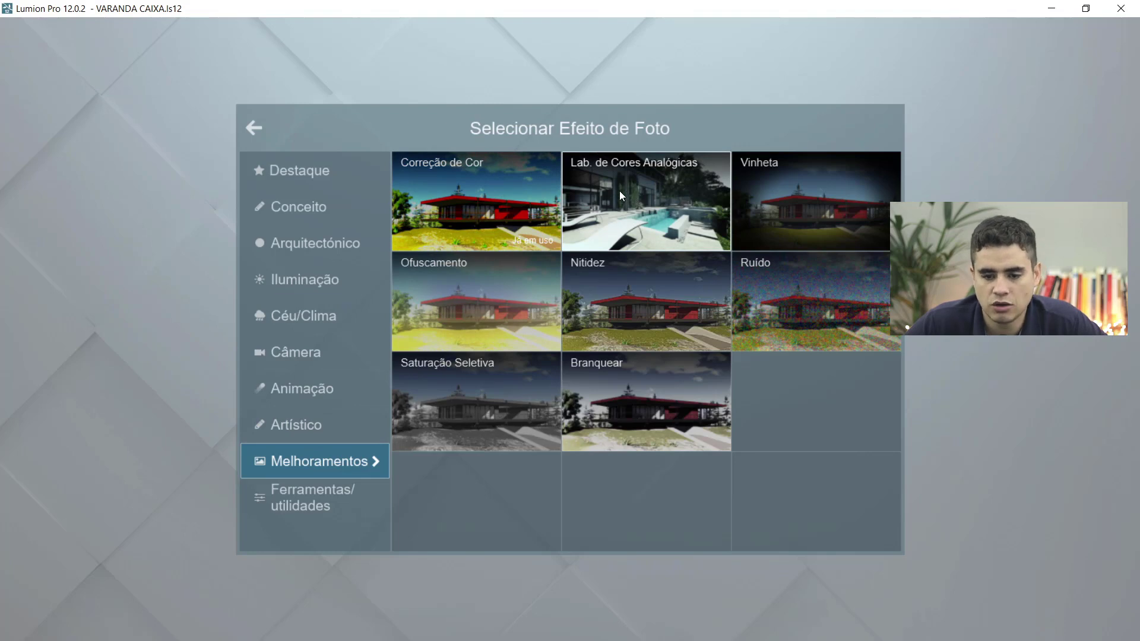
{"action": "left_click", "coordinate": [577, 203]}
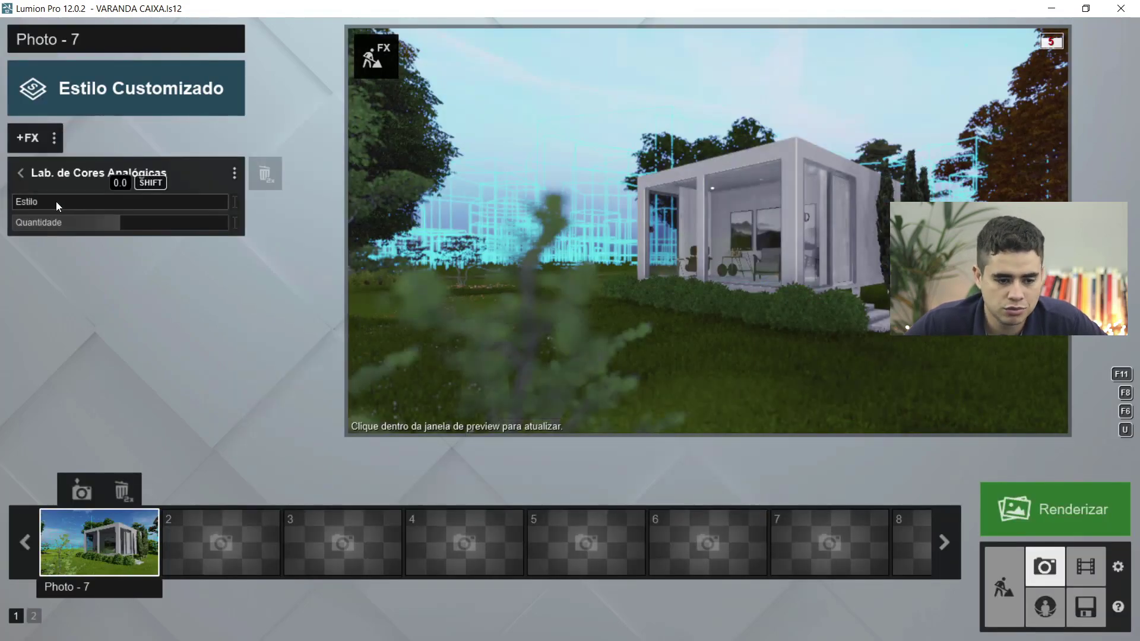
{"action": "left_click_drag", "start_coordinate": [57, 201], "coordinate": [178, 209]}
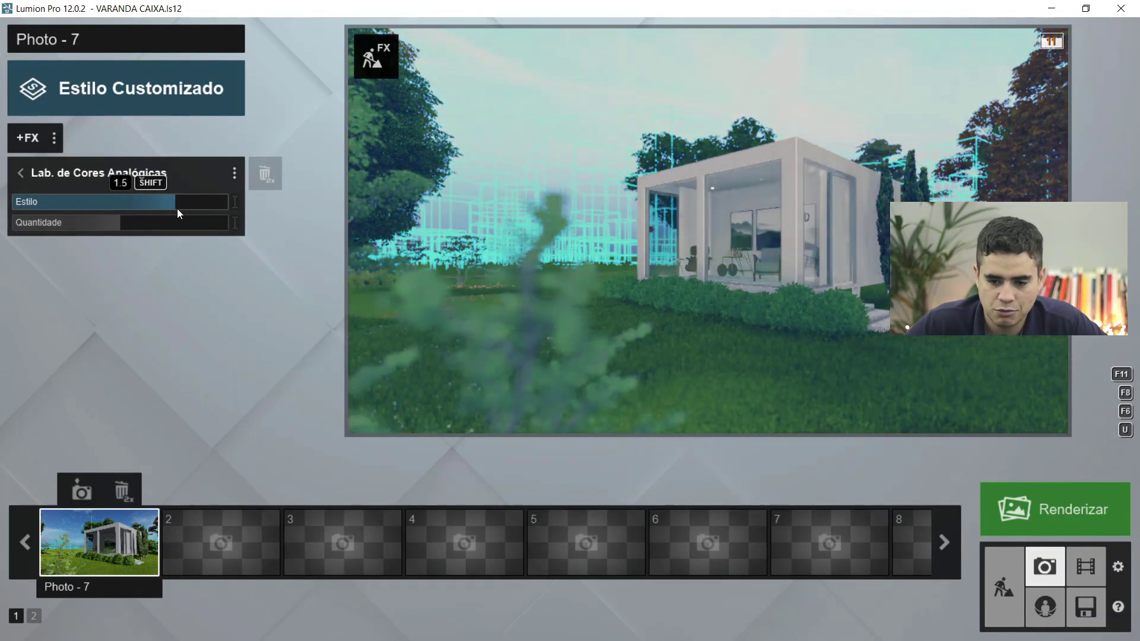
{"action": "left_click", "coordinate": [272, 176]}
{"action": "left_click", "coordinate": [272, 177]}
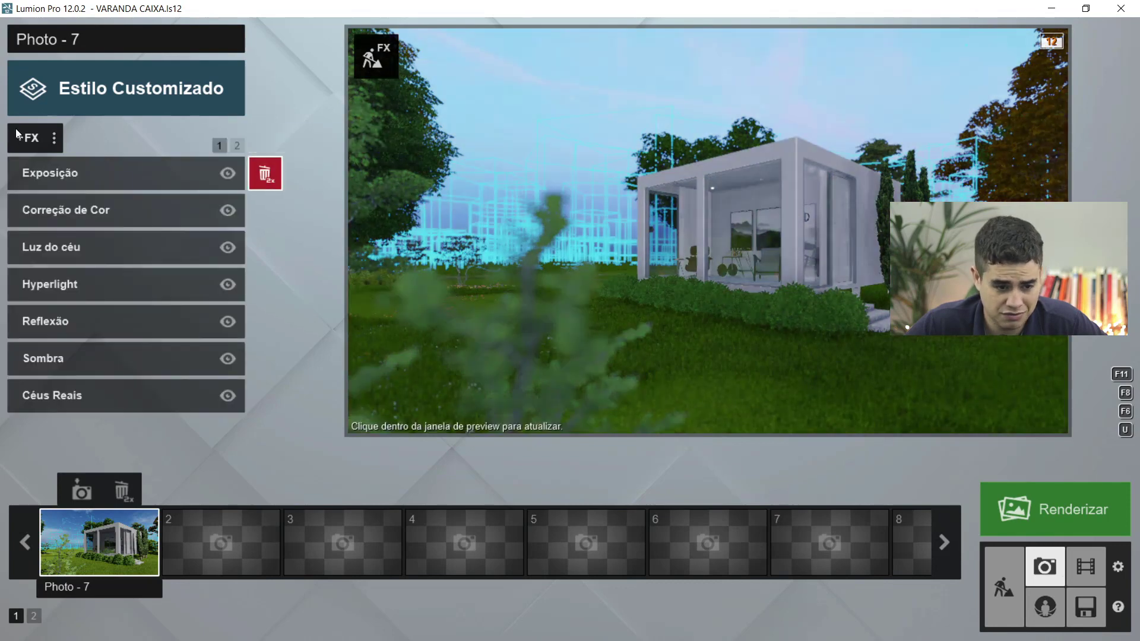
Try the "Vinheta" effect with increased Quantidade da vinheta and Suavidade da vinheta, and remove it from the photo.
{"action": "left_click", "coordinate": [23, 139]}
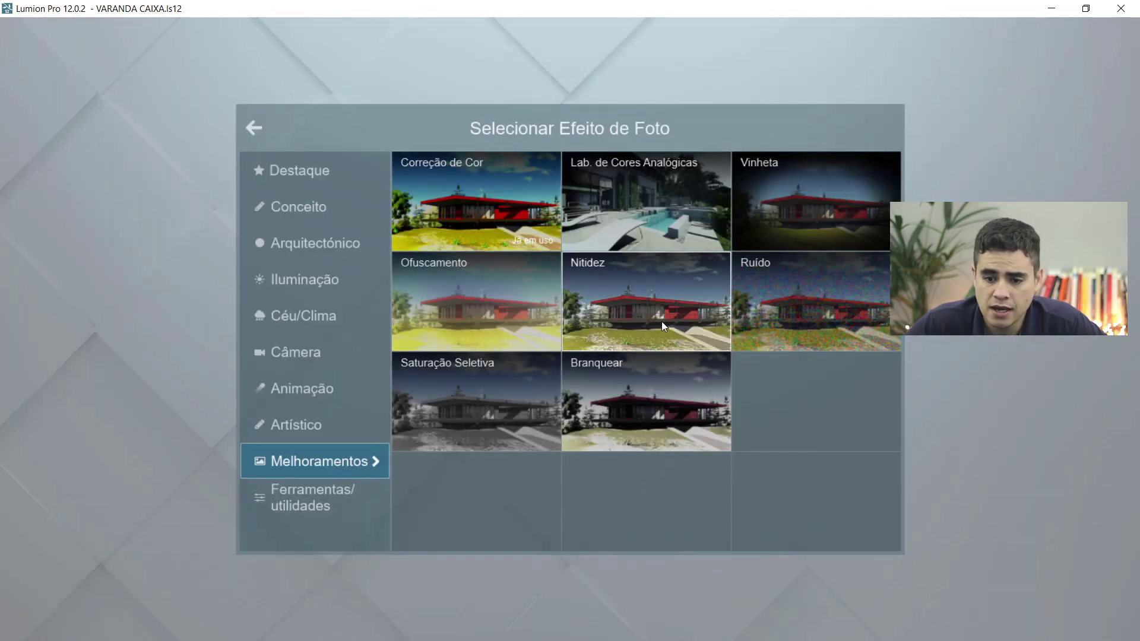
{"action": "left_click", "coordinate": [812, 224]}
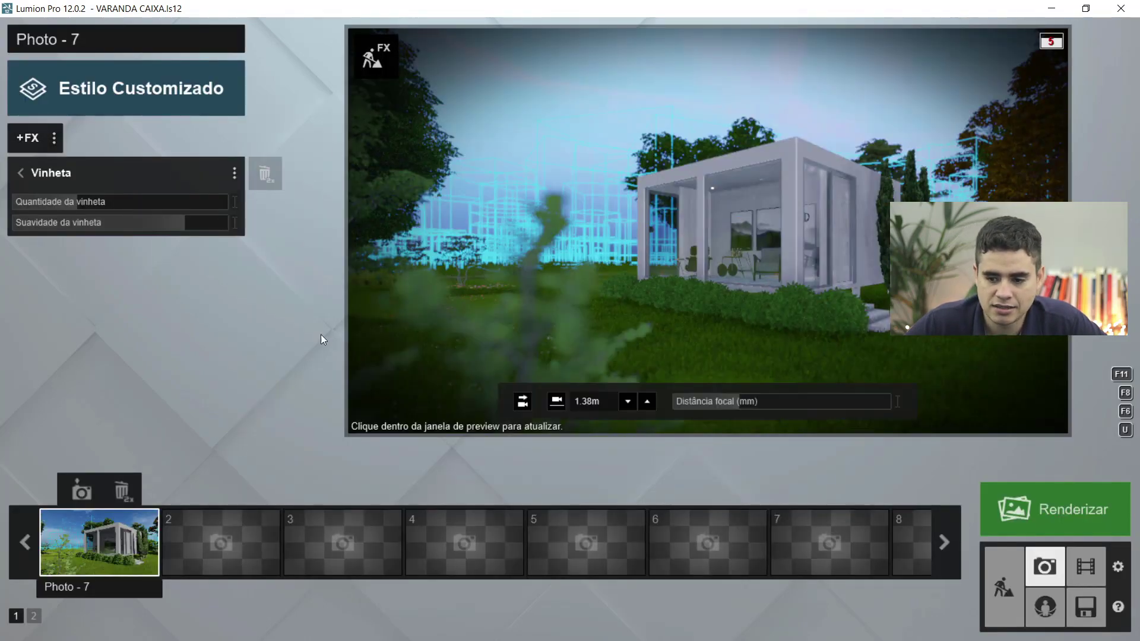
{"action": "mouse_move", "coordinate": [109, 213]}
{"action": "left_click_drag", "start_coordinate": [108, 213], "coordinate": [147, 209]}
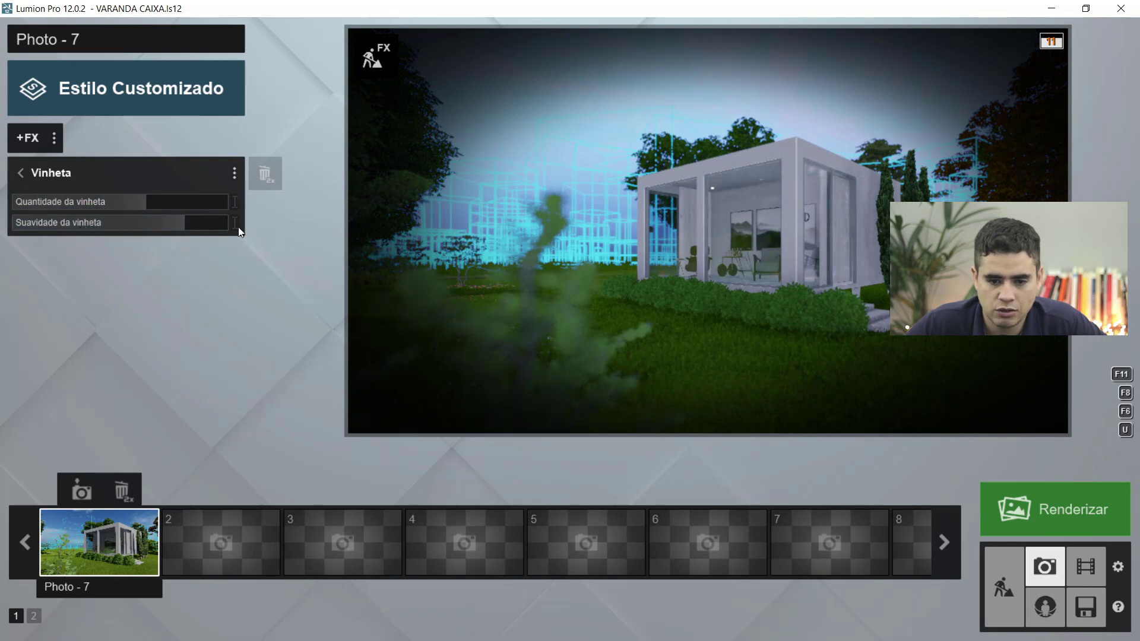
{"action": "left_click", "coordinate": [70, 227]}
{"action": "left_click_drag", "start_coordinate": [72, 225], "coordinate": [267, 228]}
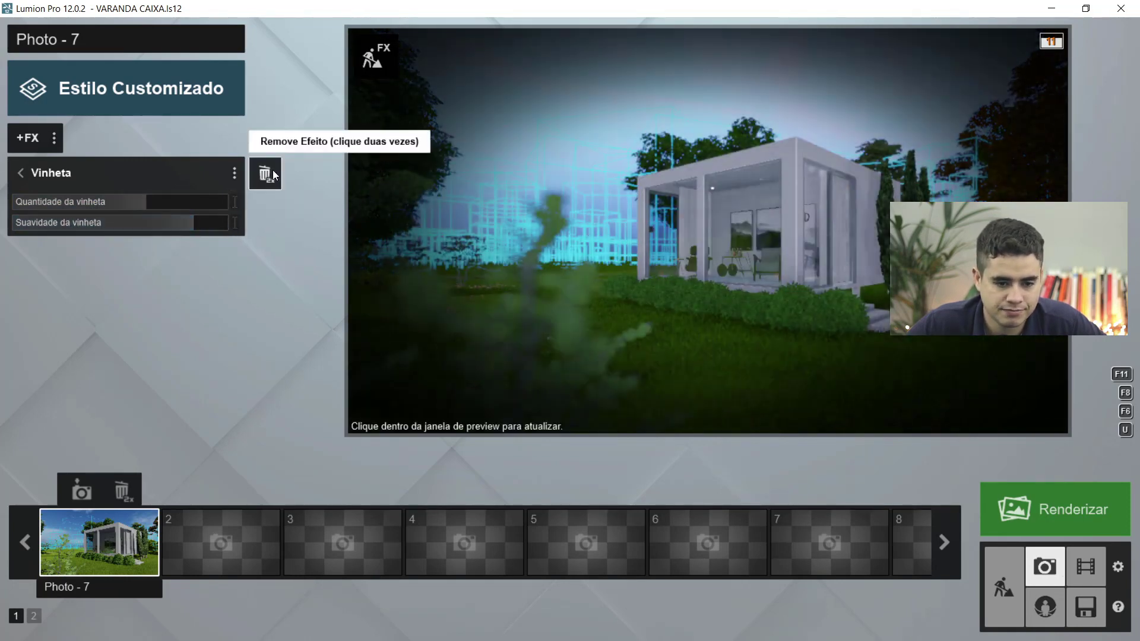
{"action": "left_click", "coordinate": [265, 174]}
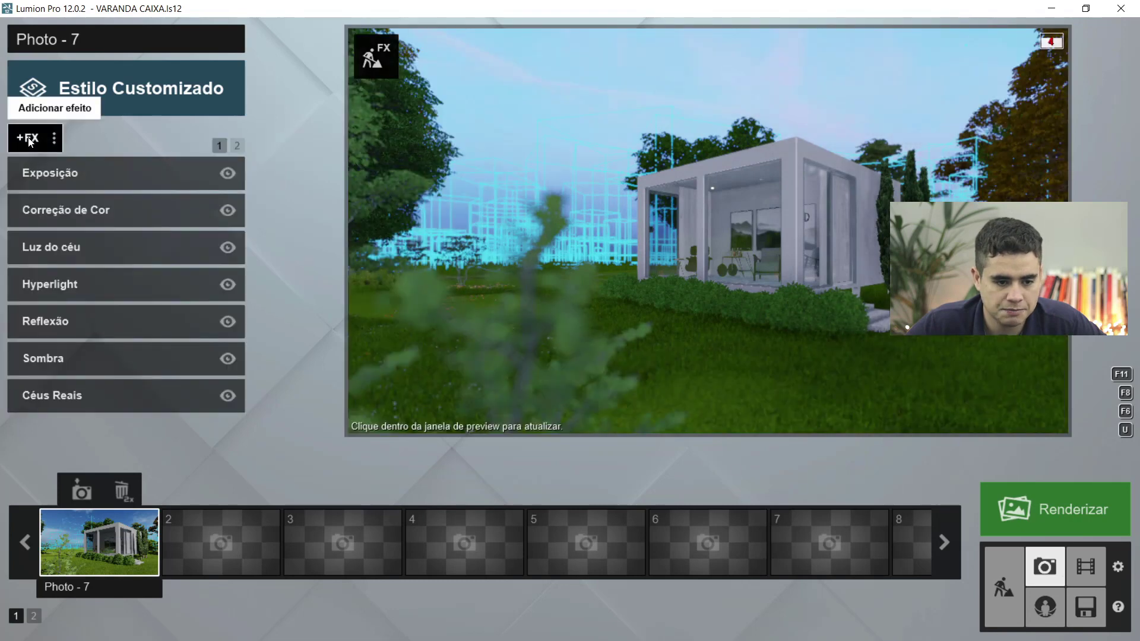
Try the "Branquear" effect from the Melhoramentos category with an adjusted amount, and remove it from the photo.
{"action": "left_click", "coordinate": [27, 137]}
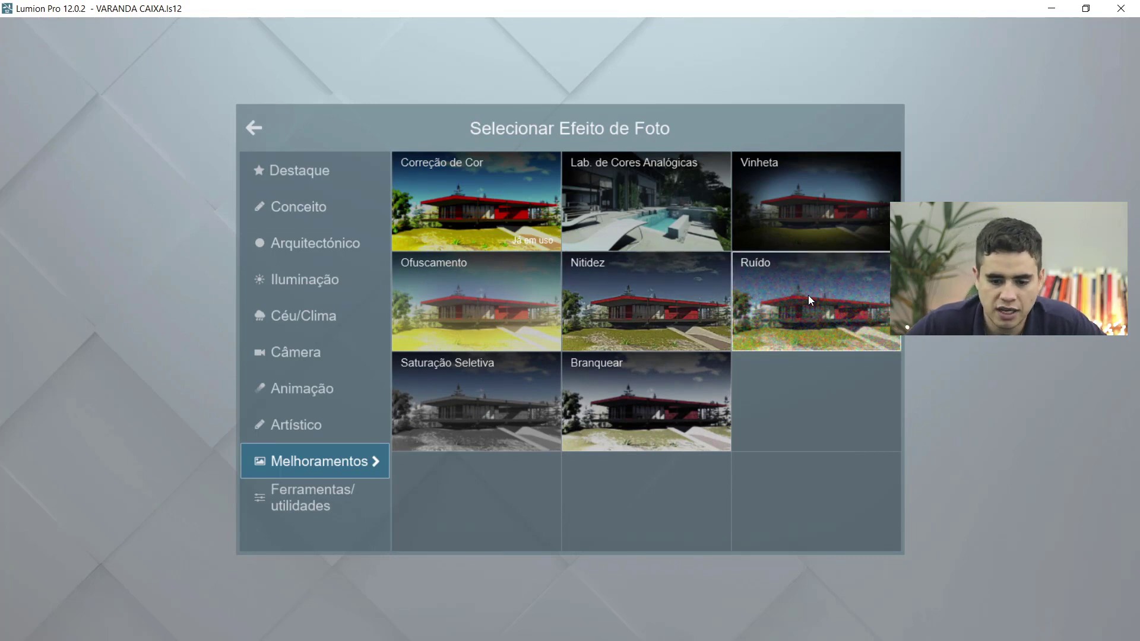
{"action": "left_click", "coordinate": [577, 356]}
{"action": "left_click_drag", "start_coordinate": [142, 194], "coordinate": [172, 206]}
{"action": "double_click", "coordinate": [261, 177]}
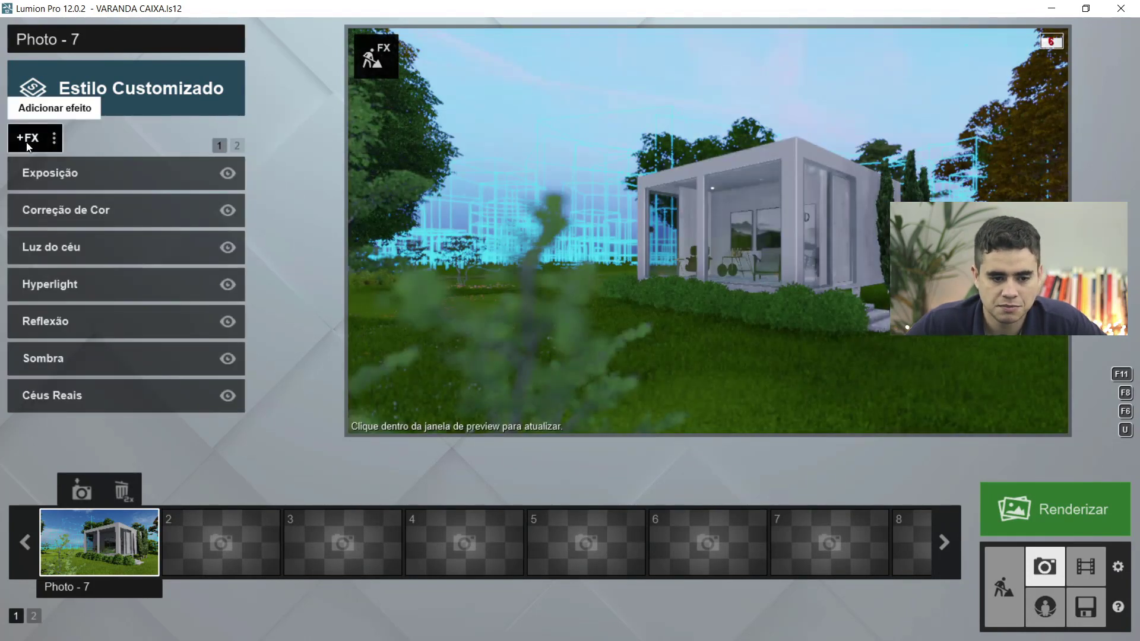
Check the effects offered in the Ferramentas/utilidades category and the second page of the photo's effect stack.
{"action": "left_click", "coordinate": [37, 139]}
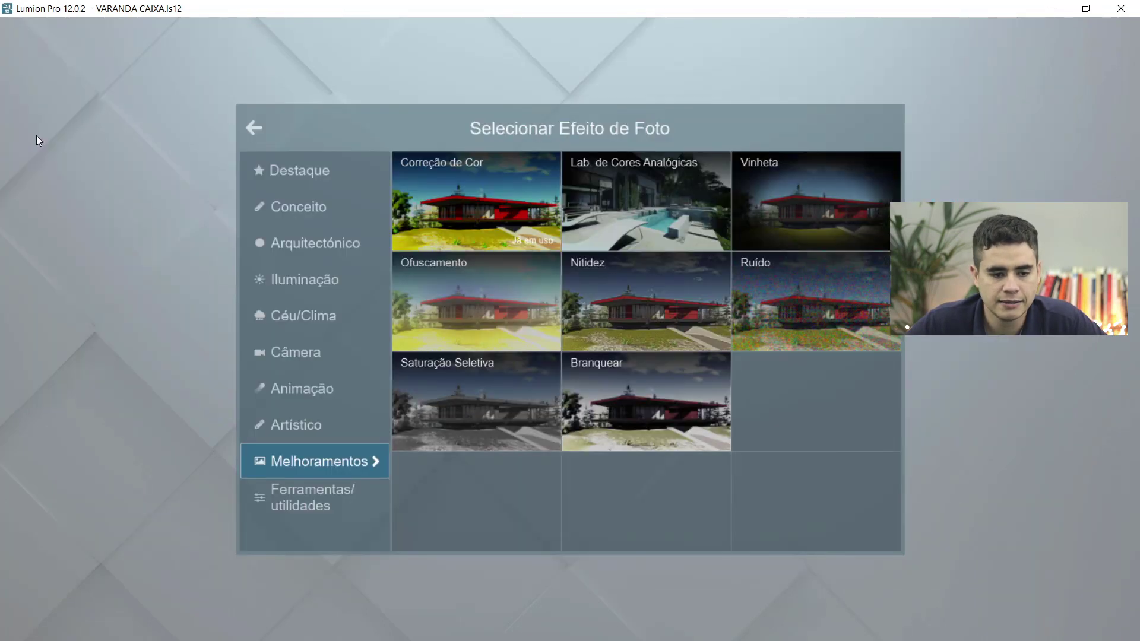
{"action": "left_click", "coordinate": [295, 501]}
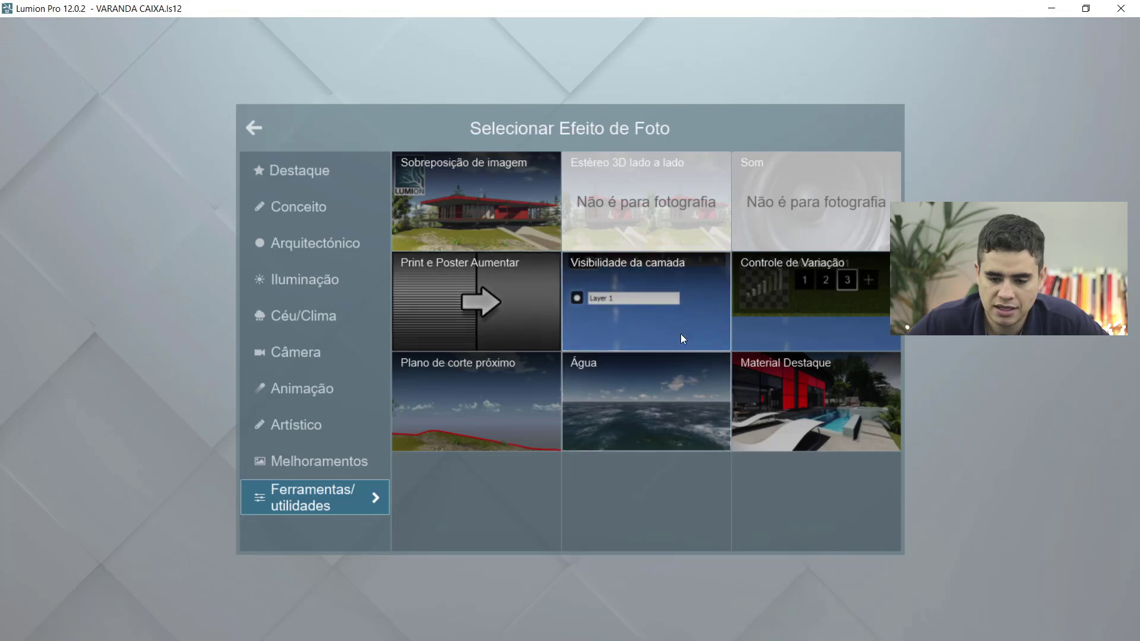
{"action": "left_click", "coordinate": [254, 129]}
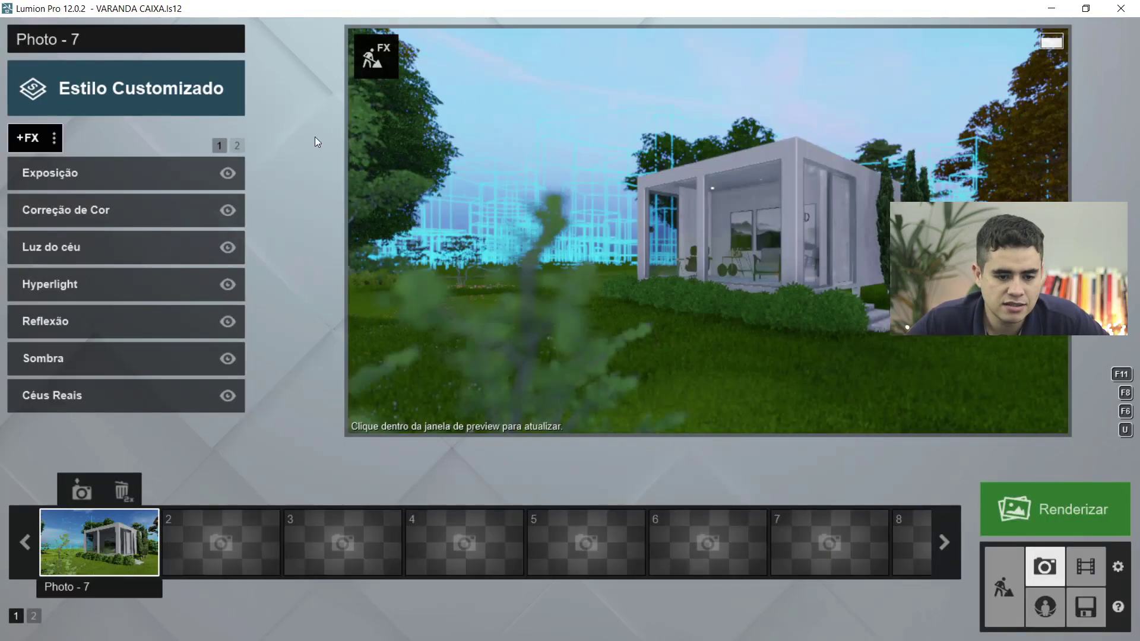
{"action": "left_click", "coordinate": [238, 145]}
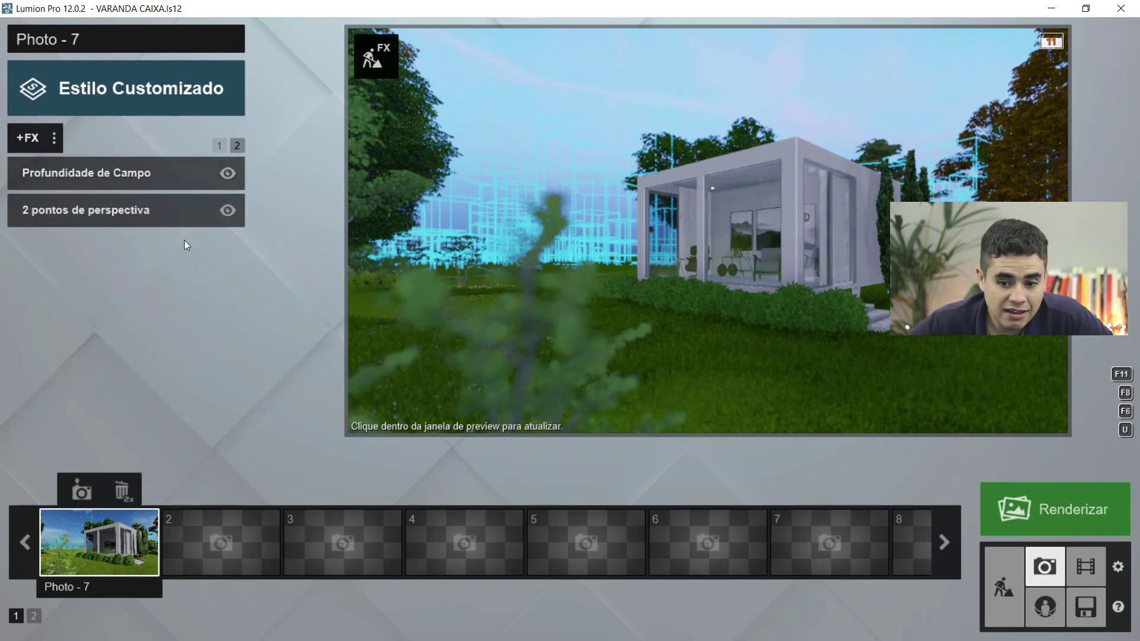
Review the settings of the "2 pontos de perspectiva" effect and return to the effect stack.
{"action": "mouse_move", "coordinate": [130, 206]}
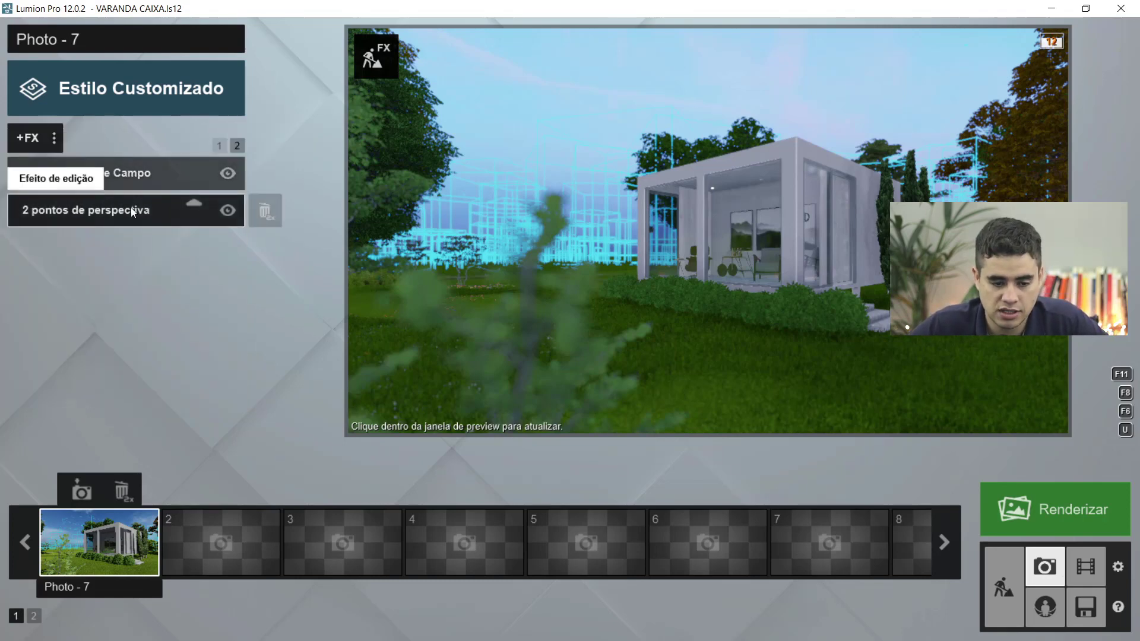
{"action": "left_click", "coordinate": [132, 211]}
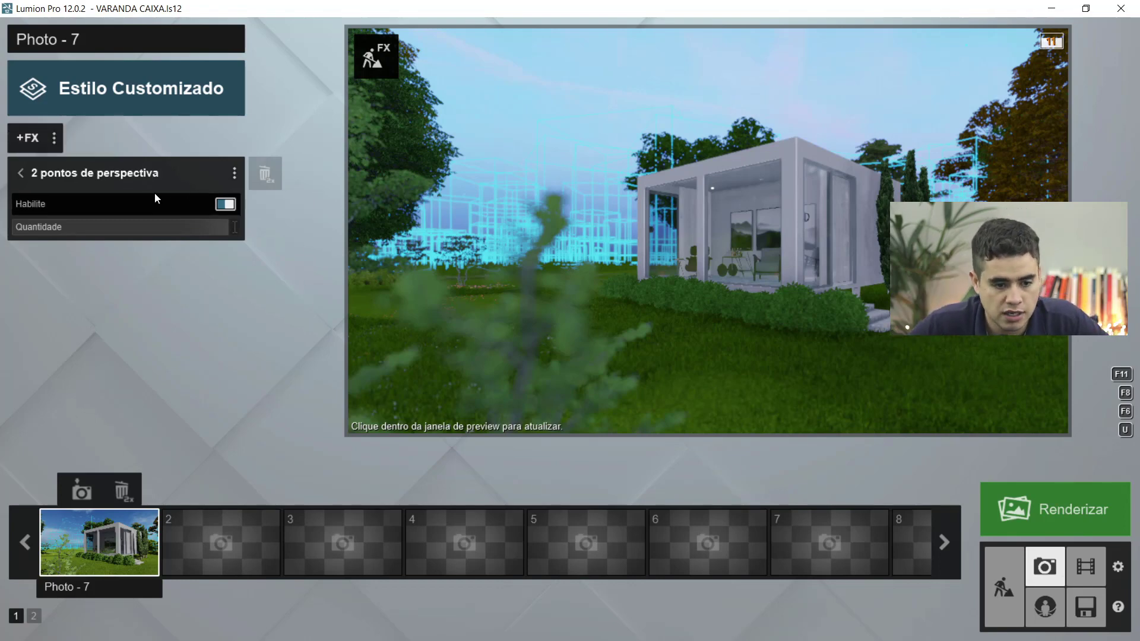
{"action": "left_click", "coordinate": [74, 174]}
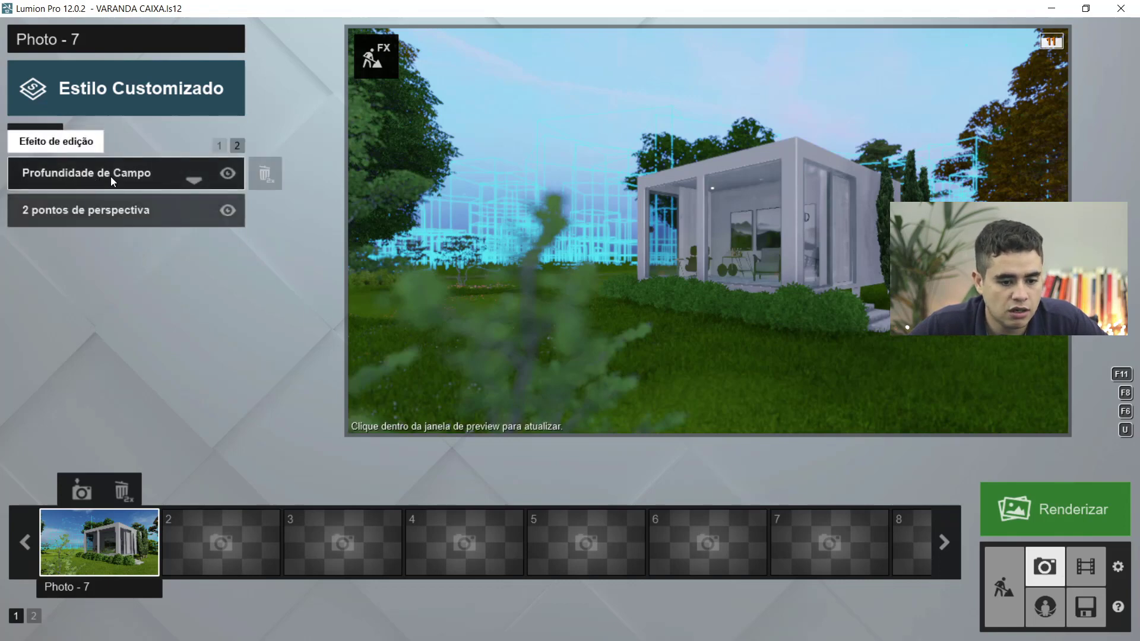
Review the settings of the "Sombra" effect and refresh the photo preview to check the shadows.
{"action": "left_click", "coordinate": [219, 146]}
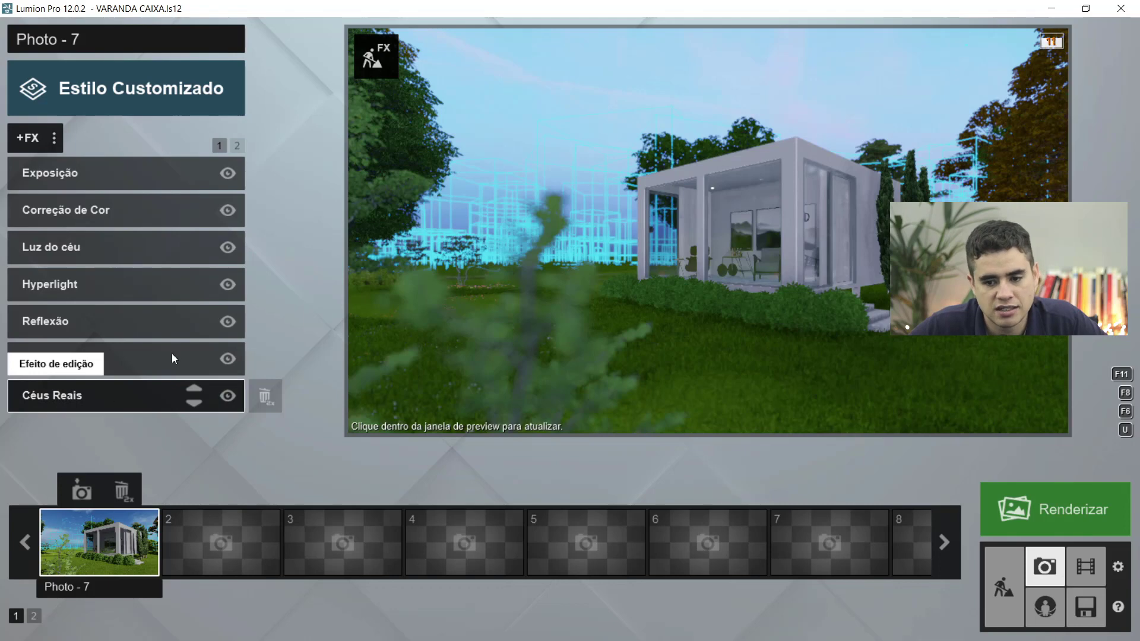
{"action": "left_click", "coordinate": [132, 365]}
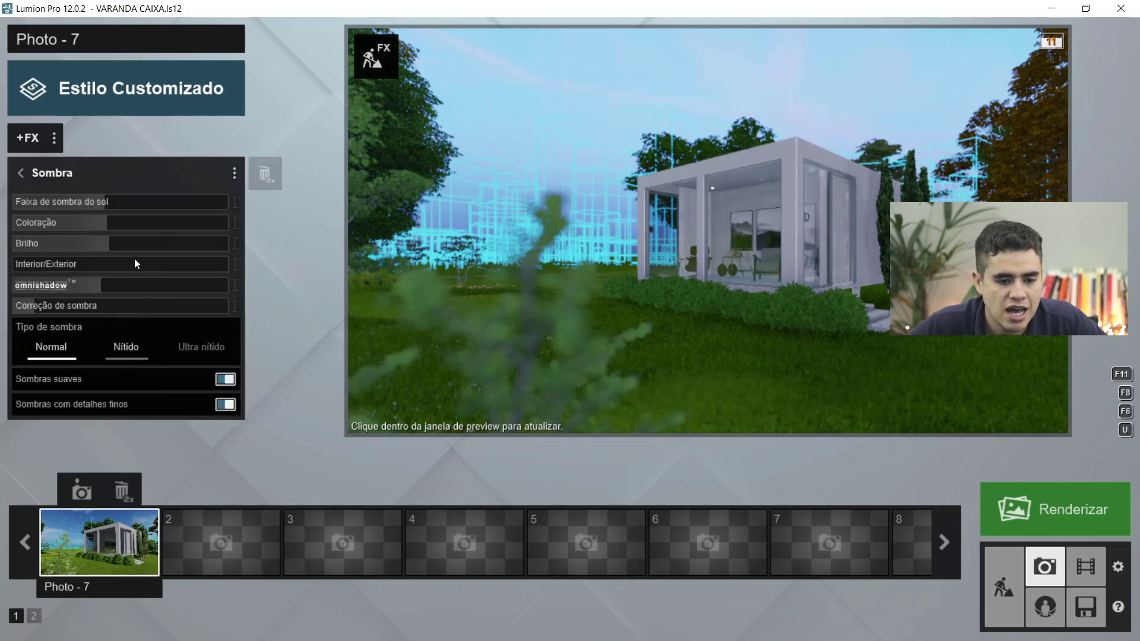
{"action": "left_click", "coordinate": [813, 321]}
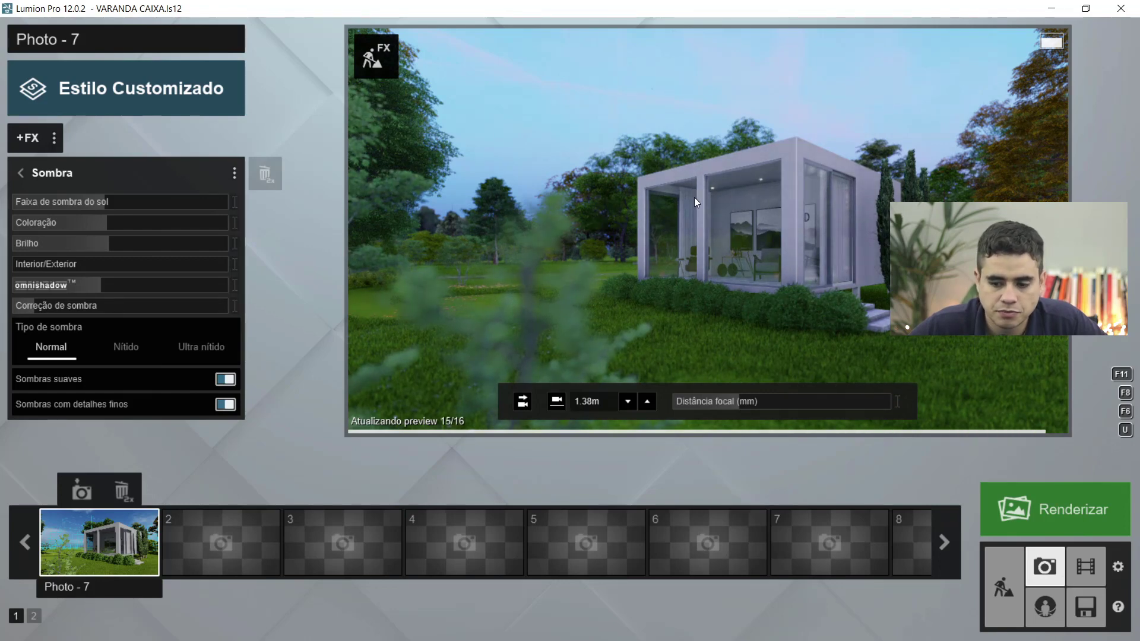
{"action": "left_click", "coordinate": [19, 174]}
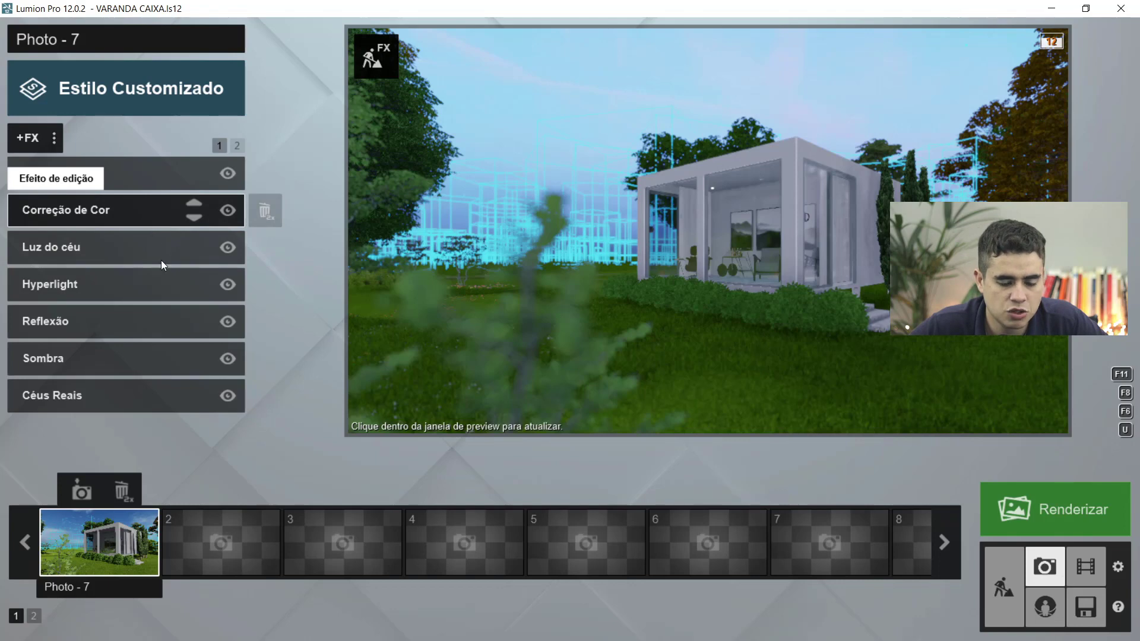
Set Temperatura to -0.1 in the "Correção de Cor" effect.
{"action": "left_click", "coordinate": [127, 211]}
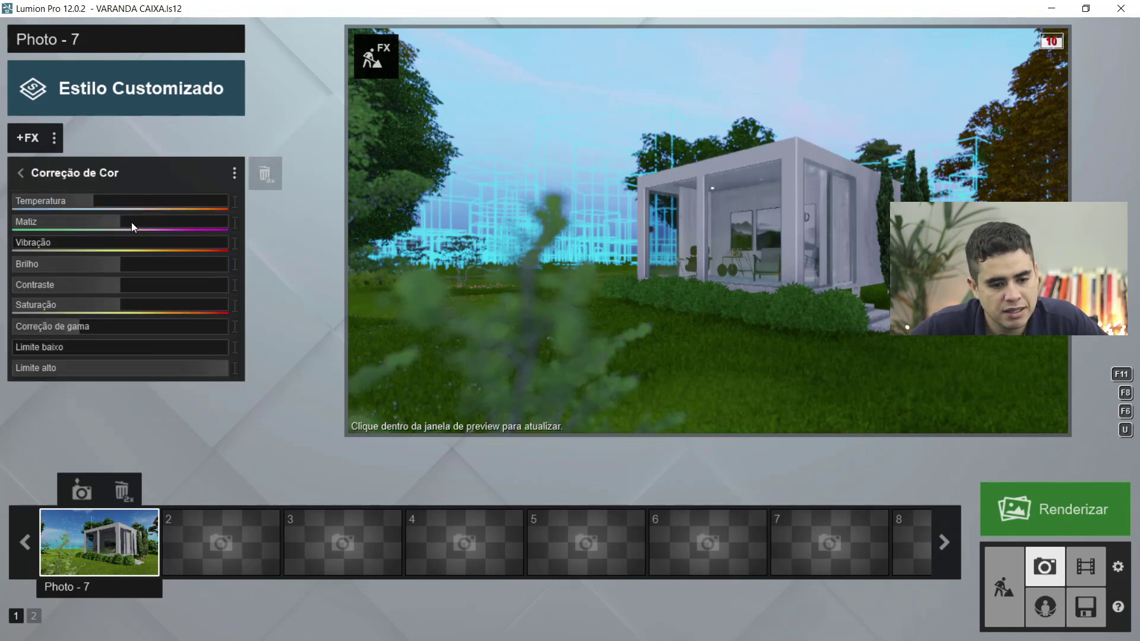
{"action": "left_click_drag", "start_coordinate": [92, 202], "coordinate": [109, 202]}
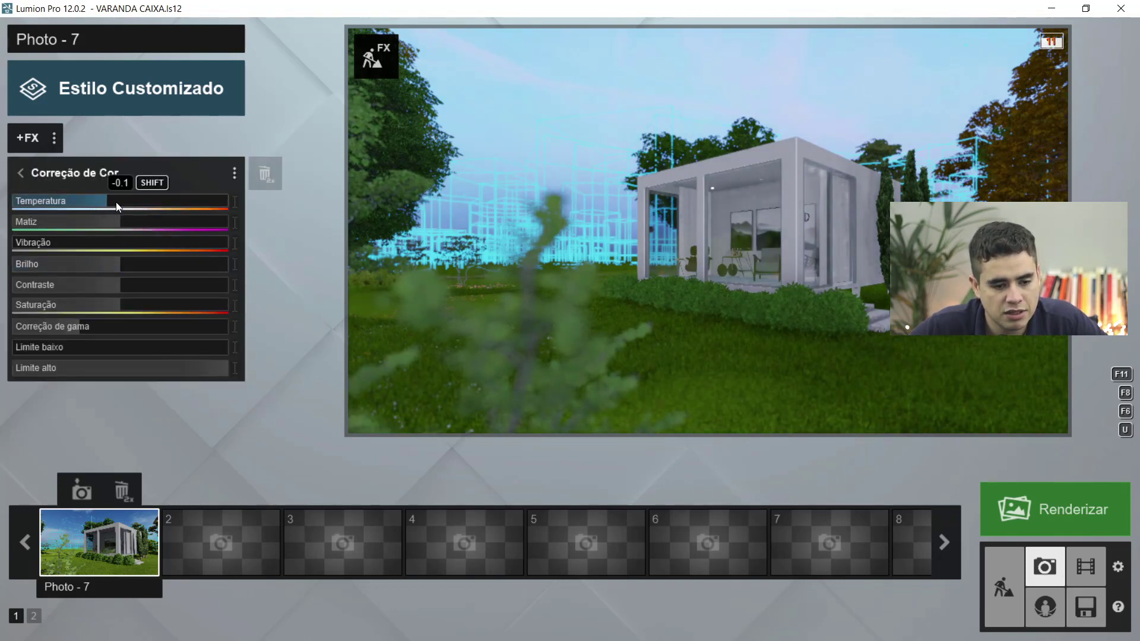
{"action": "left_click", "coordinate": [24, 171]}
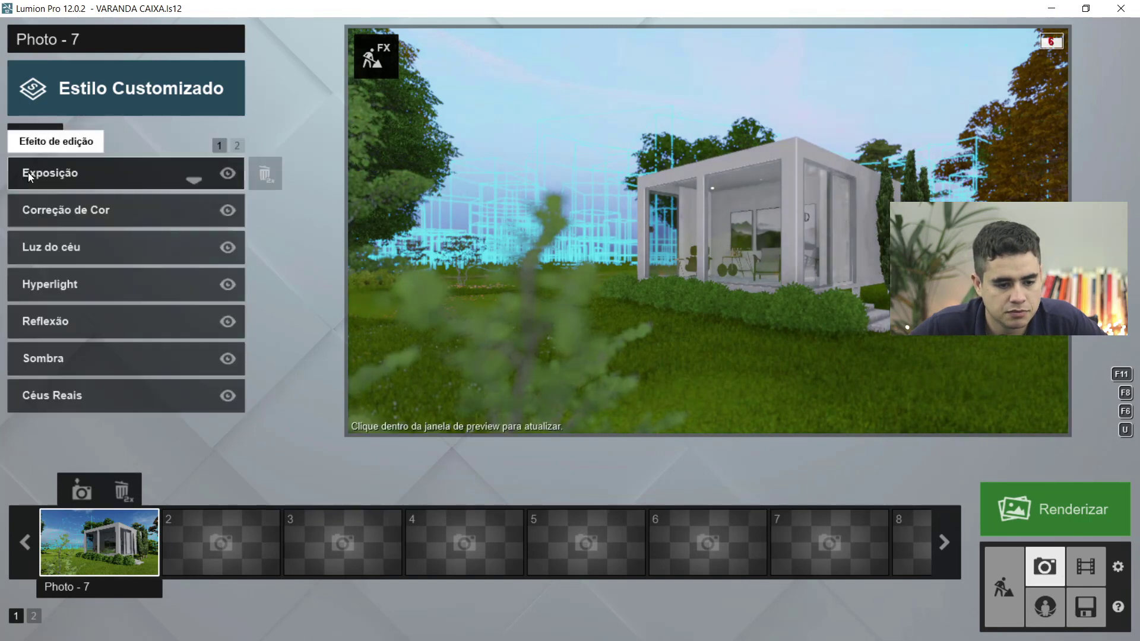
Set the "Exposição" effect to 0.6 and return to the effect stack.
{"action": "left_click", "coordinate": [127, 188]}
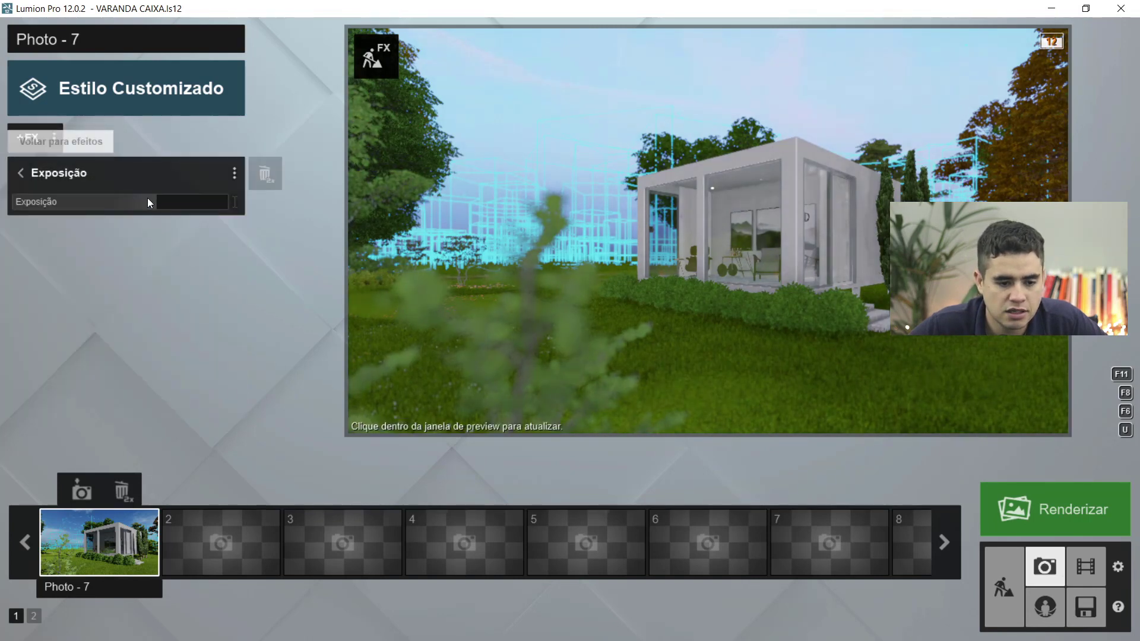
{"action": "left_click_drag", "start_coordinate": [147, 197], "coordinate": [142, 200]}
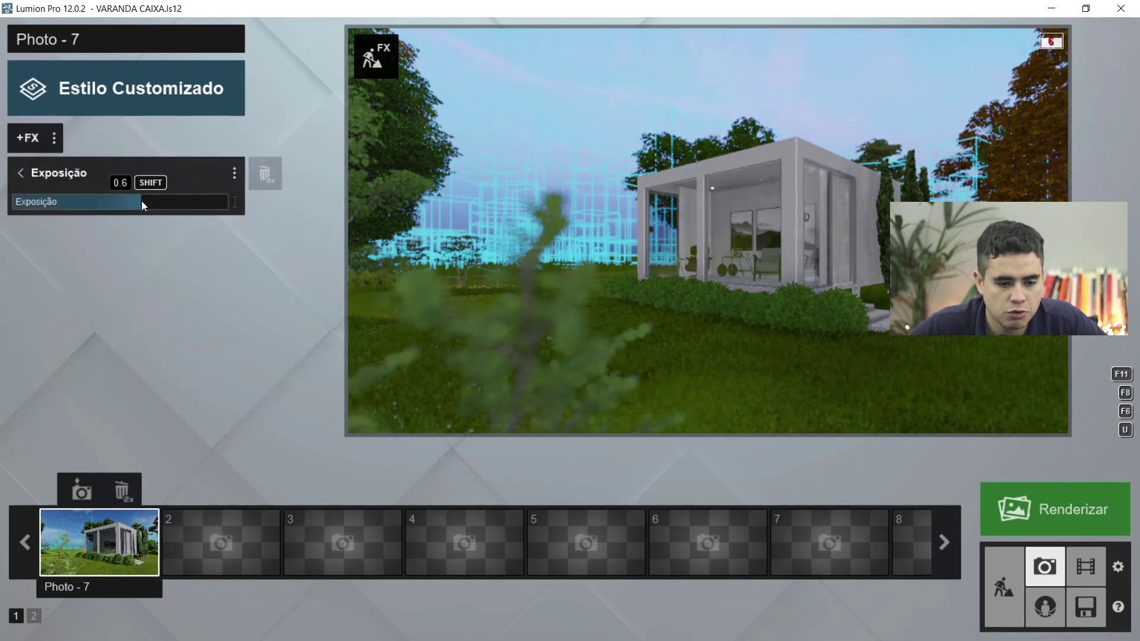
{"action": "left_click", "coordinate": [21, 174]}
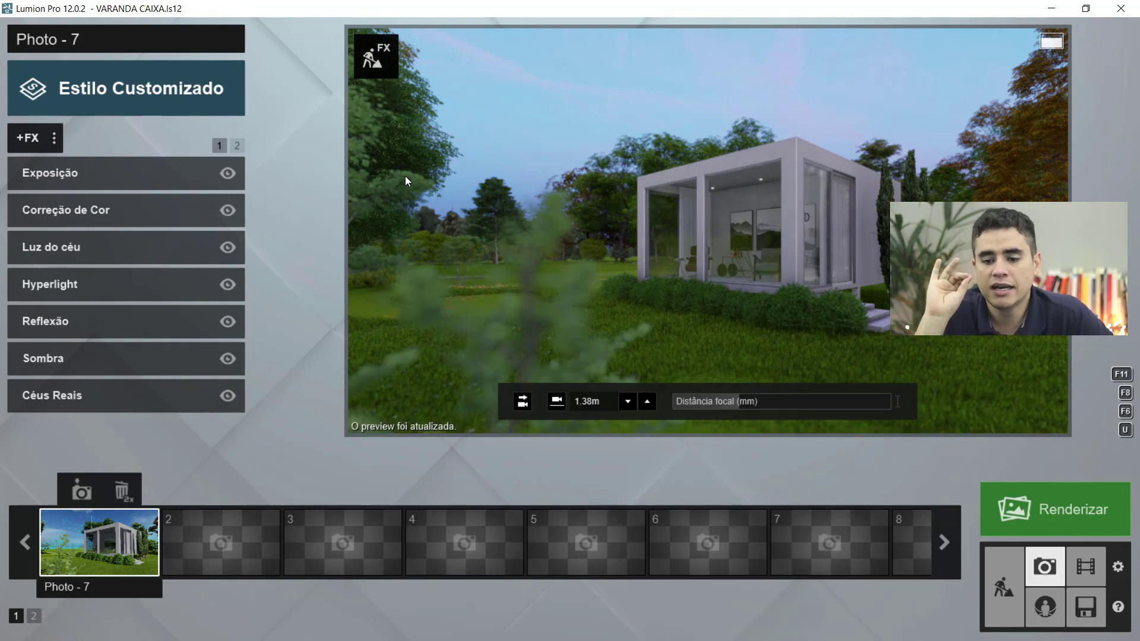
Look over the preset styles without choosing one, and check both pages of the photo's effect stack.
{"action": "left_click", "coordinate": [89, 88]}
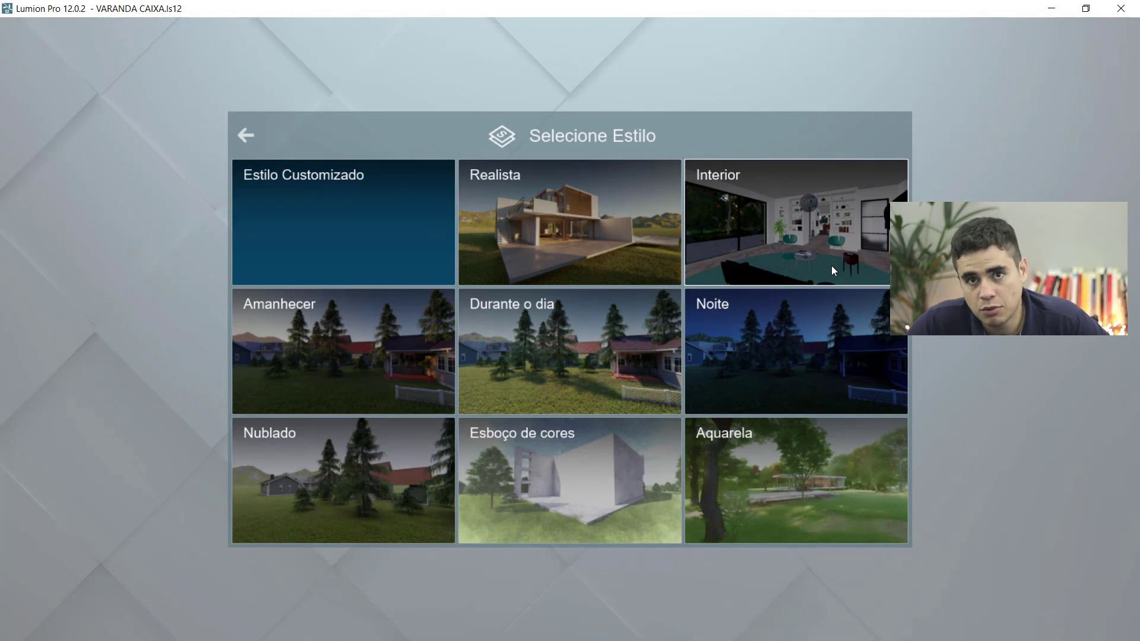
{"action": "left_click", "coordinate": [254, 135]}
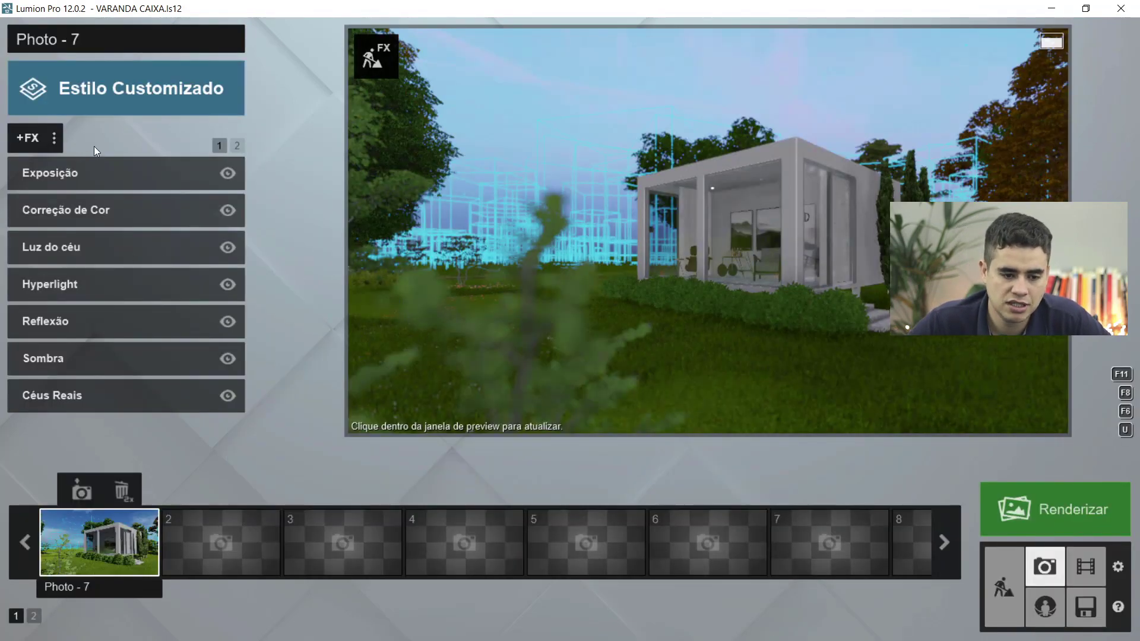
{"action": "left_click", "coordinate": [236, 146]}
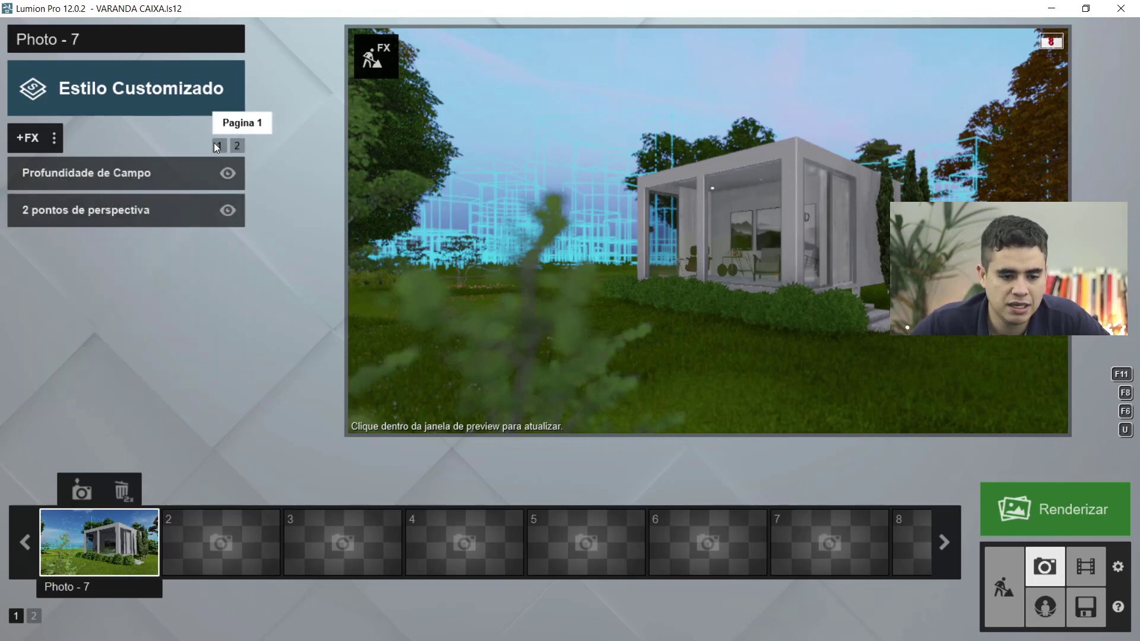
{"action": "left_click", "coordinate": [217, 145]}
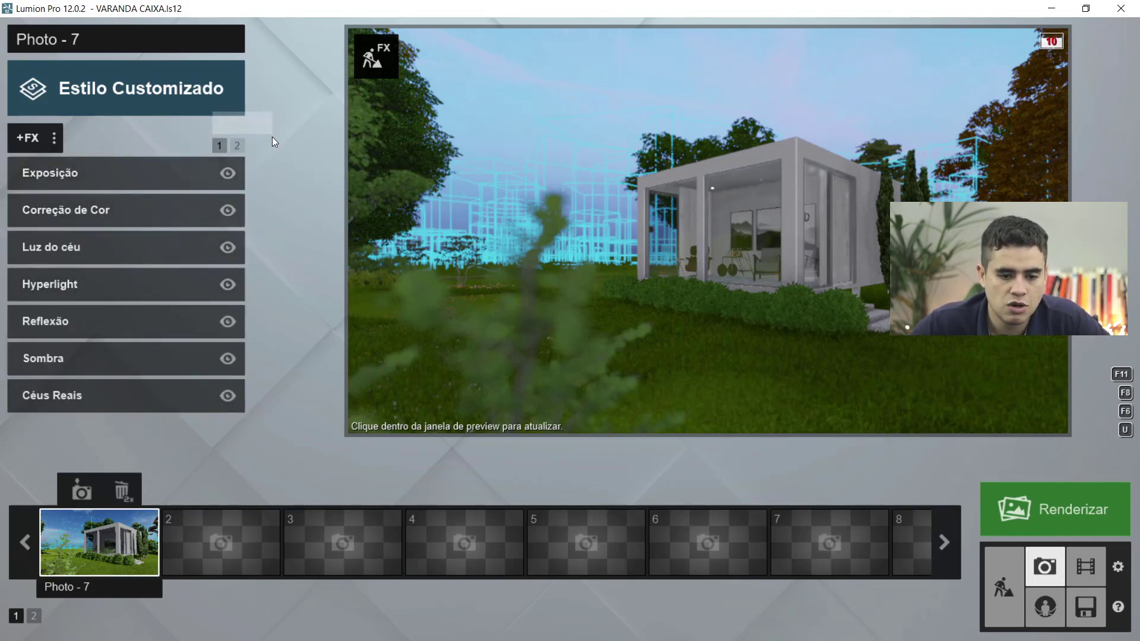